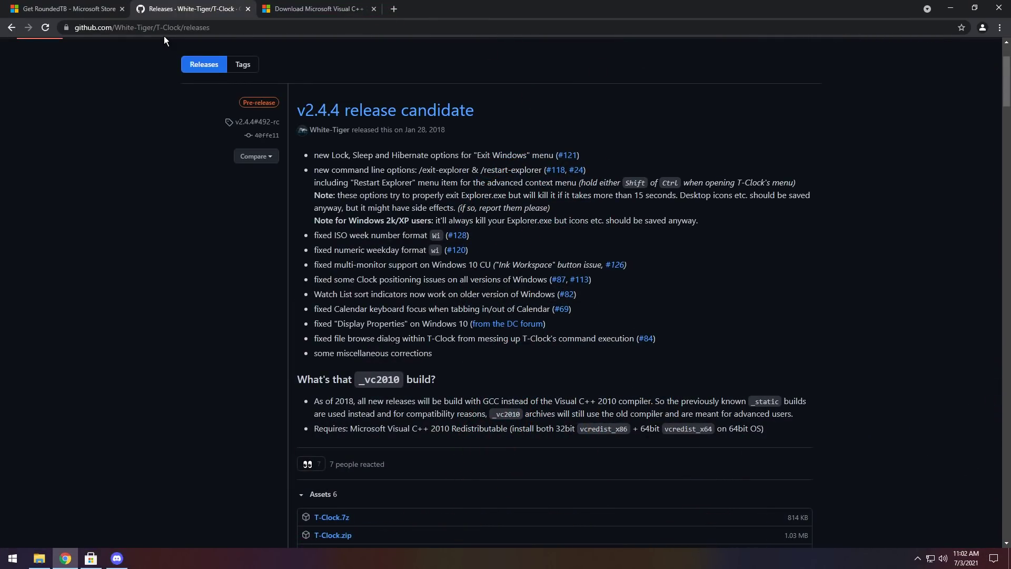
- Install RoundedTB with Get on its Microsoft Store listing, letting the Store app handle it
click(51, 7)
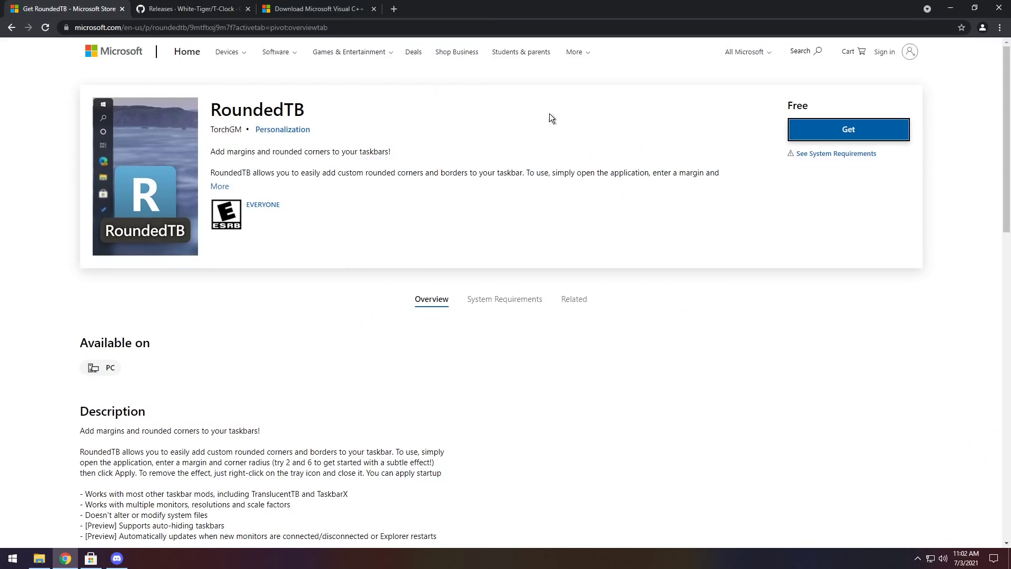
click(831, 131)
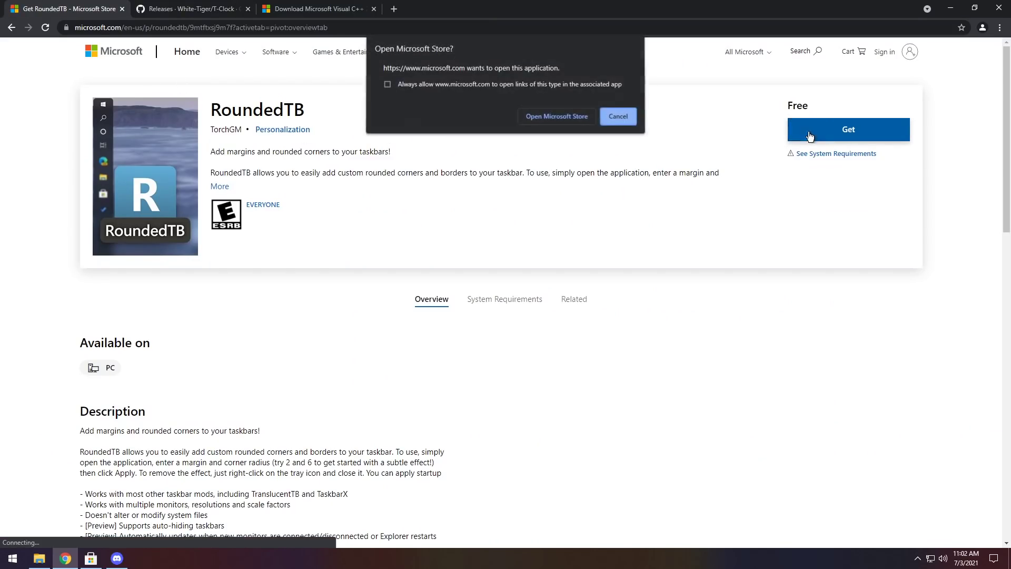
click(561, 116)
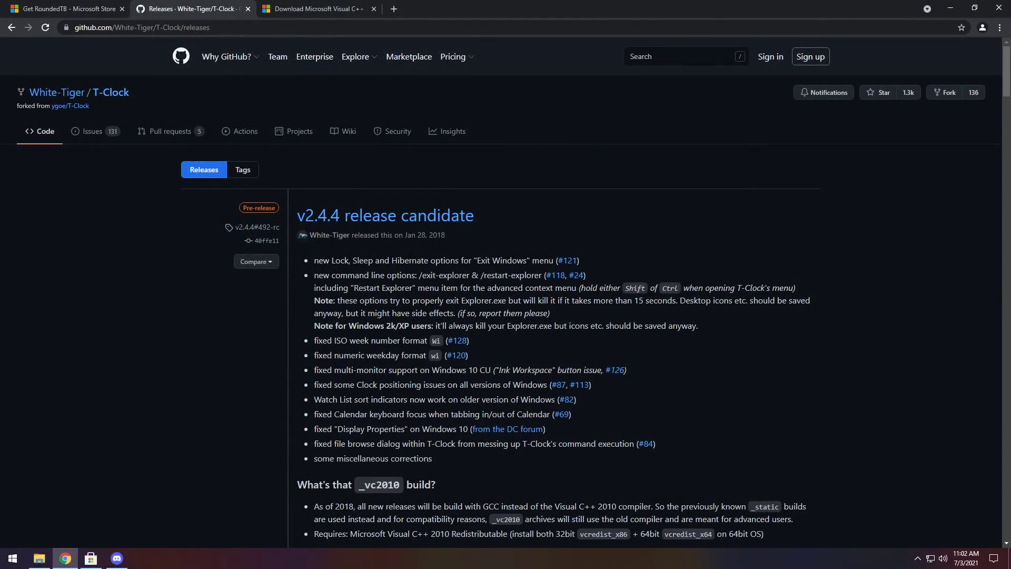
- Download T-Clock.zip from the Assets of the T-Clock v2.4.4 release candidate
scroll(449, 265, down, 1)
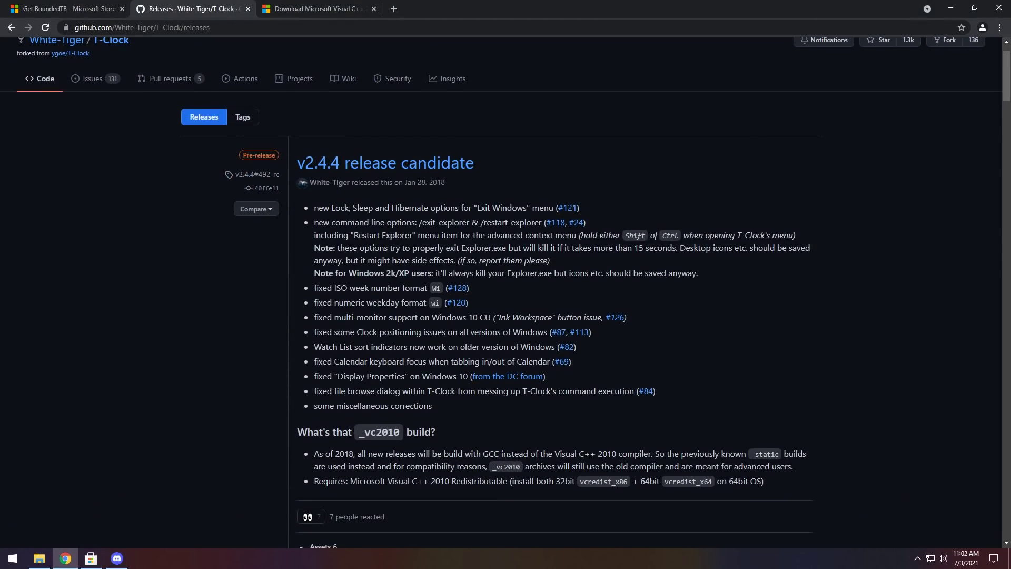
scroll(505, 290, down, 3)
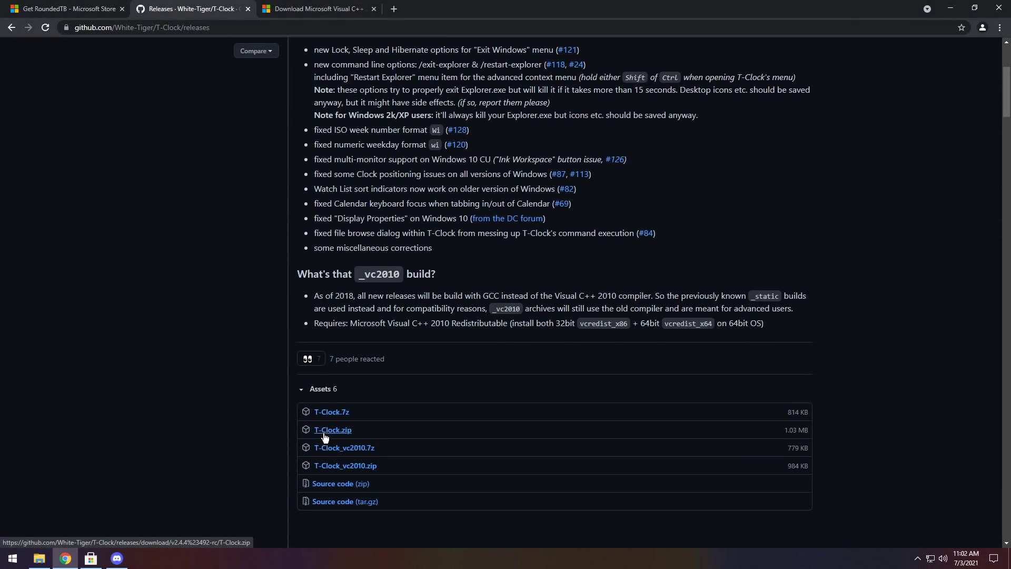
click(325, 437)
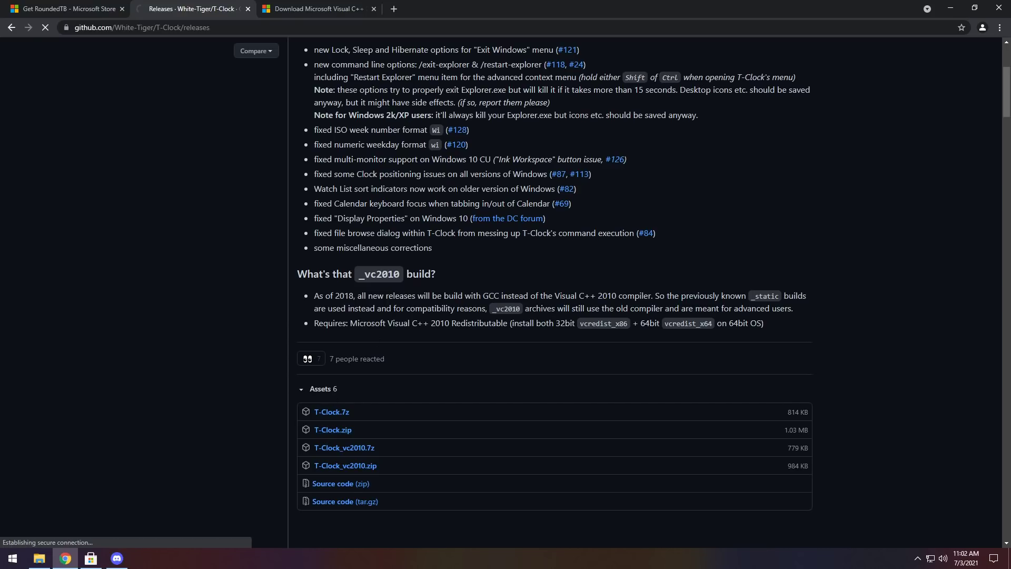
scroll(397, 71, up, 2)
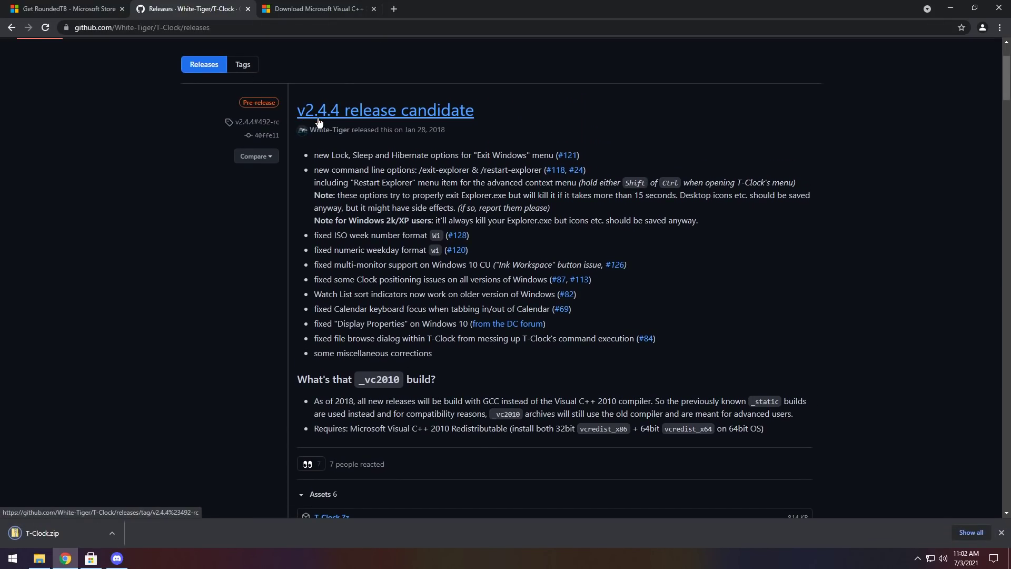
- Download vcredist_x86.exe and vcredist_x64.exe from the Visual C++ 2010 SP1 redistributable page
click(274, 9)
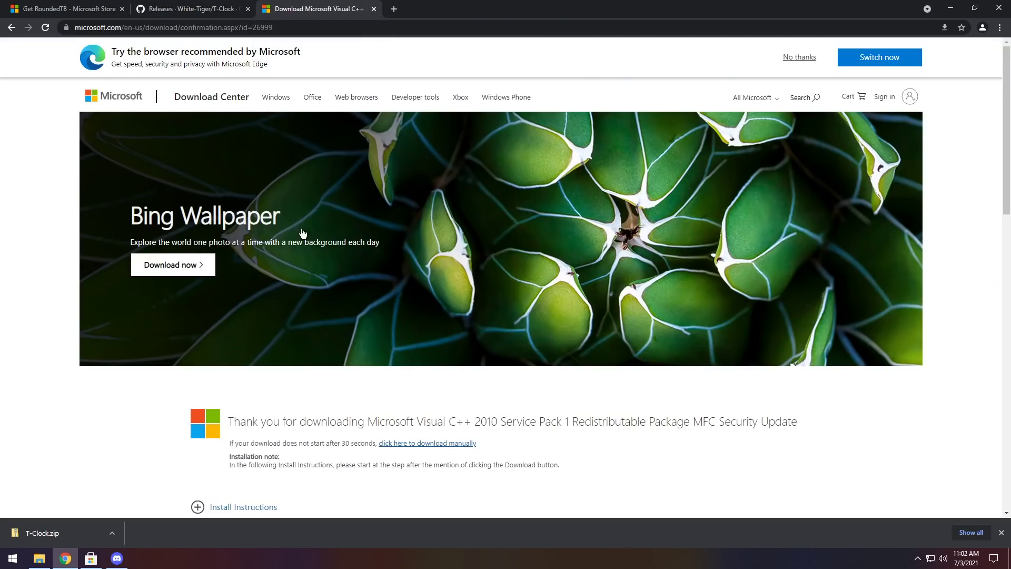
scroll(235, 356, down, 1)
click(11, 27)
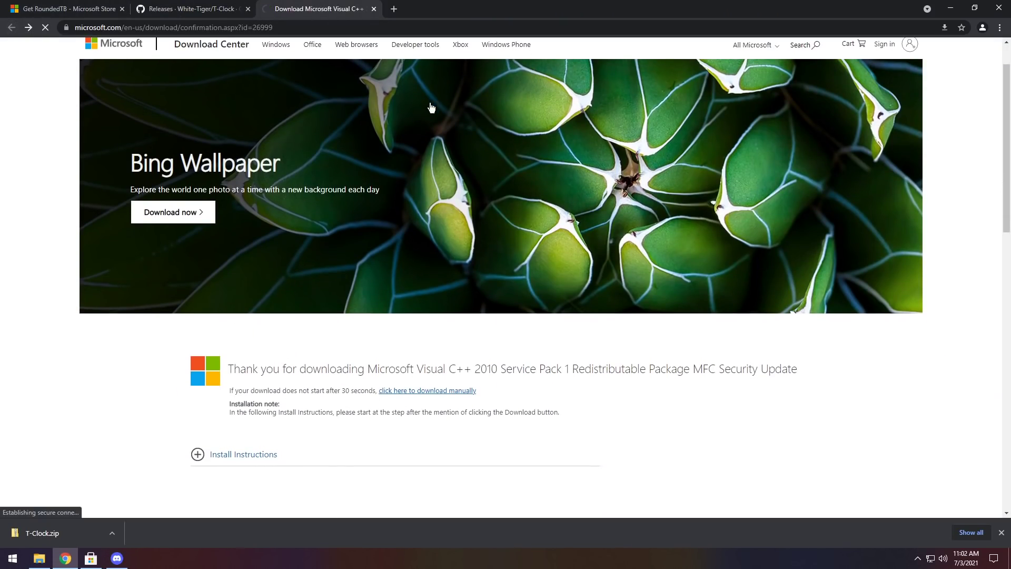
scroll(539, 240, down, 1)
scroll(527, 210, down, 2)
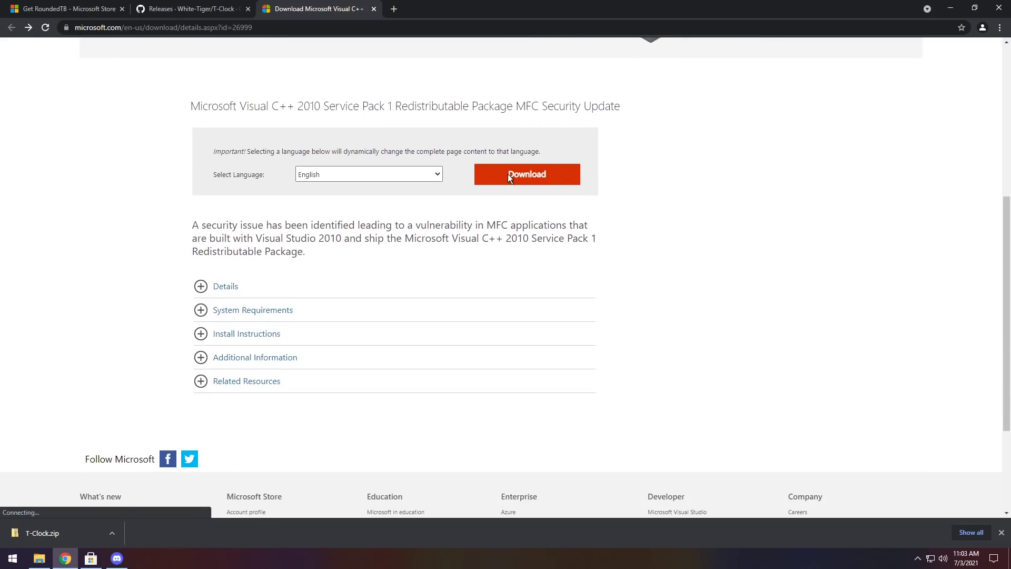
scroll(508, 174, up, 3)
click(520, 403)
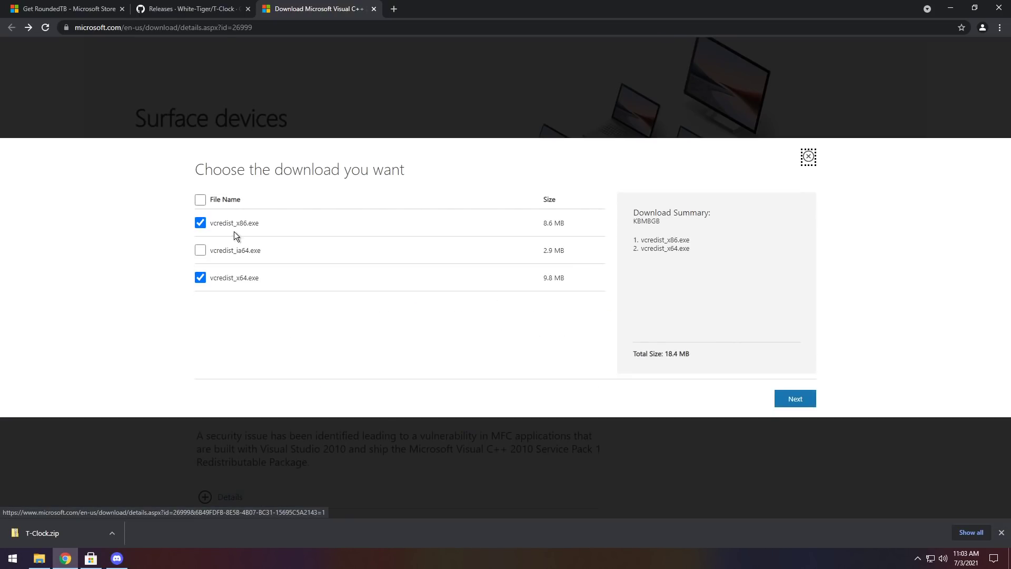
click(779, 405)
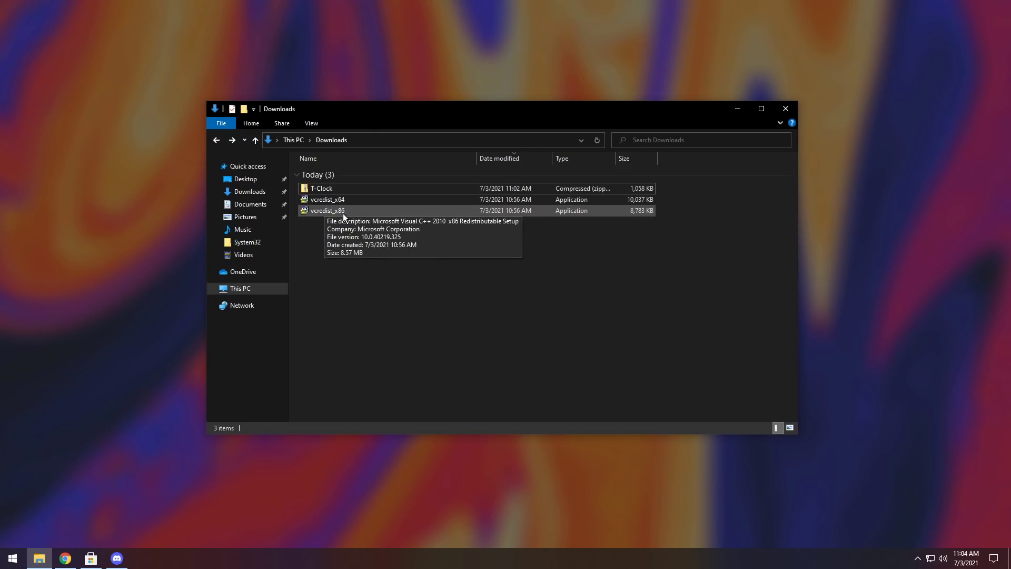
double_click(384, 213)
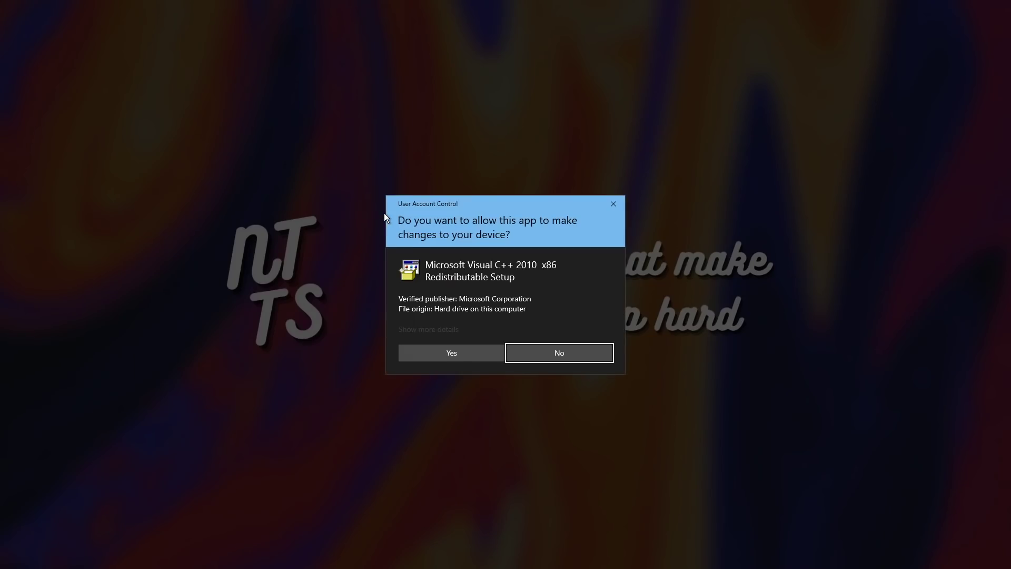
click(447, 352)
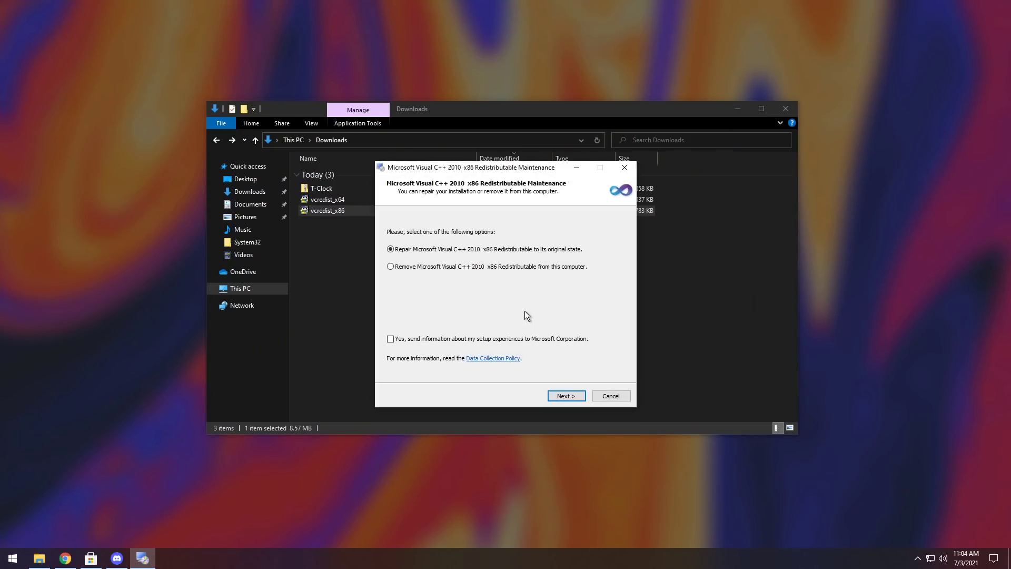
click(606, 398)
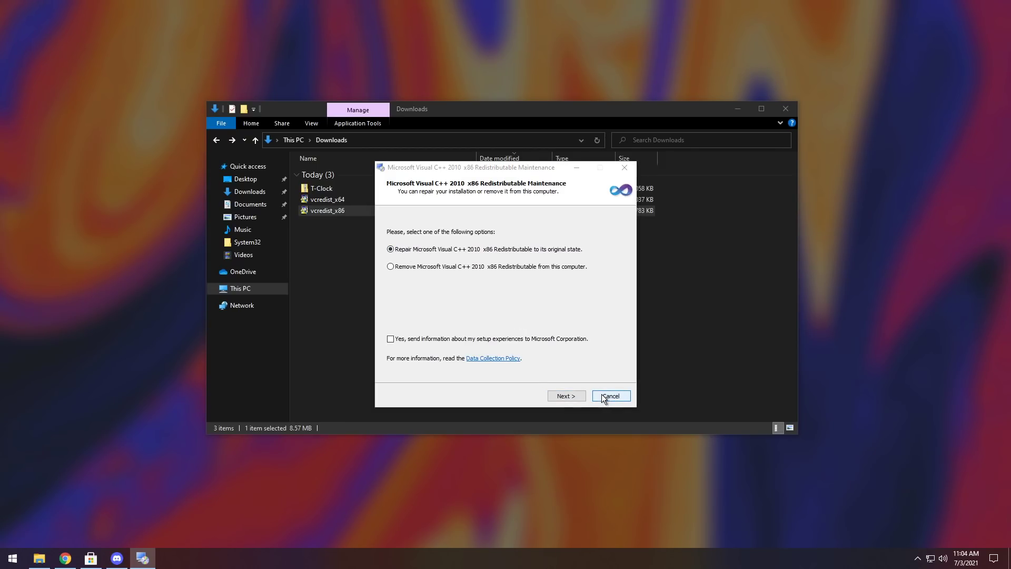
click(531, 311)
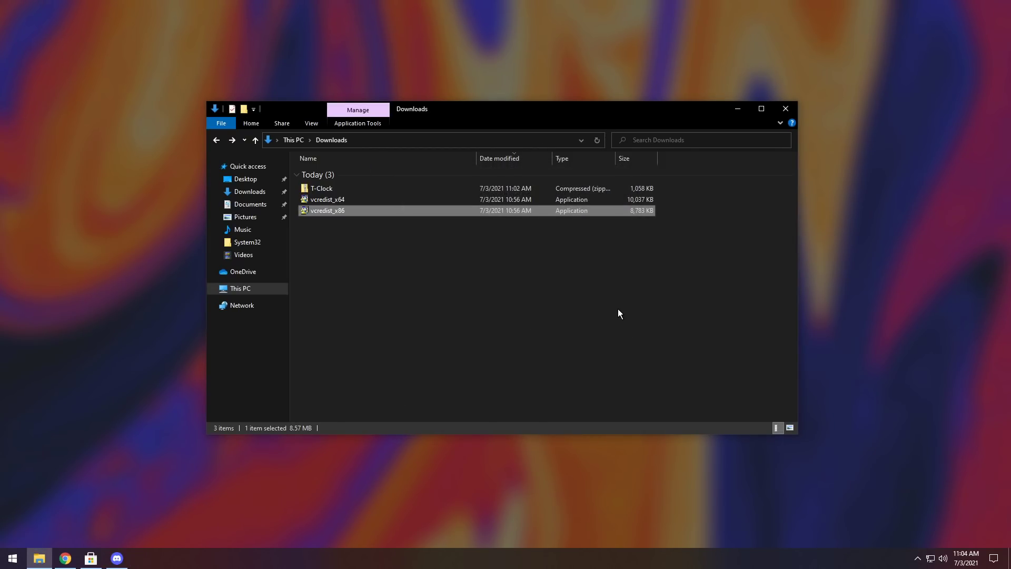
- Extract T-Clock.zip into a T-Clock folder inside Downloads with Extract All
click(339, 229)
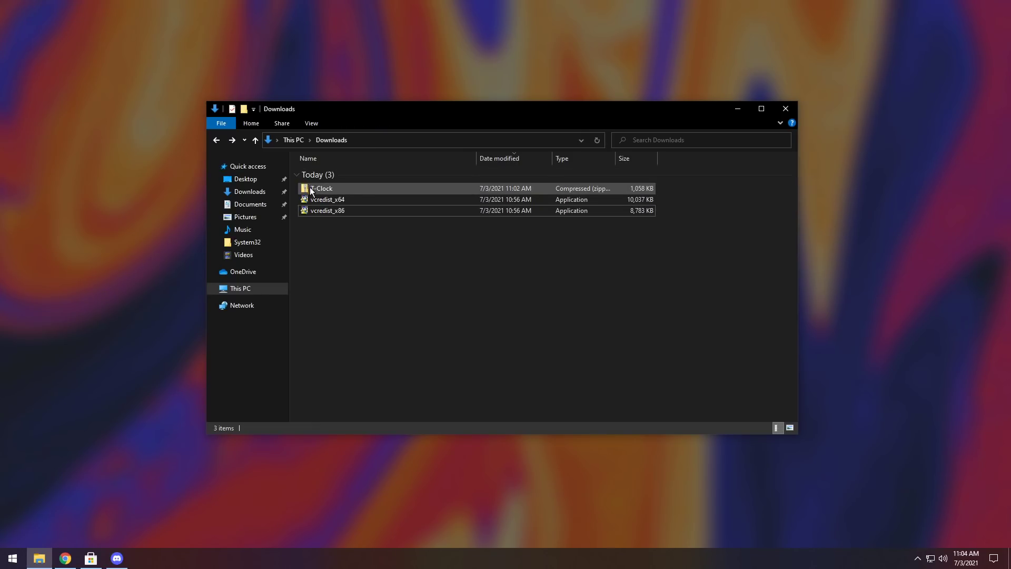
click(326, 191)
right_click(326, 190)
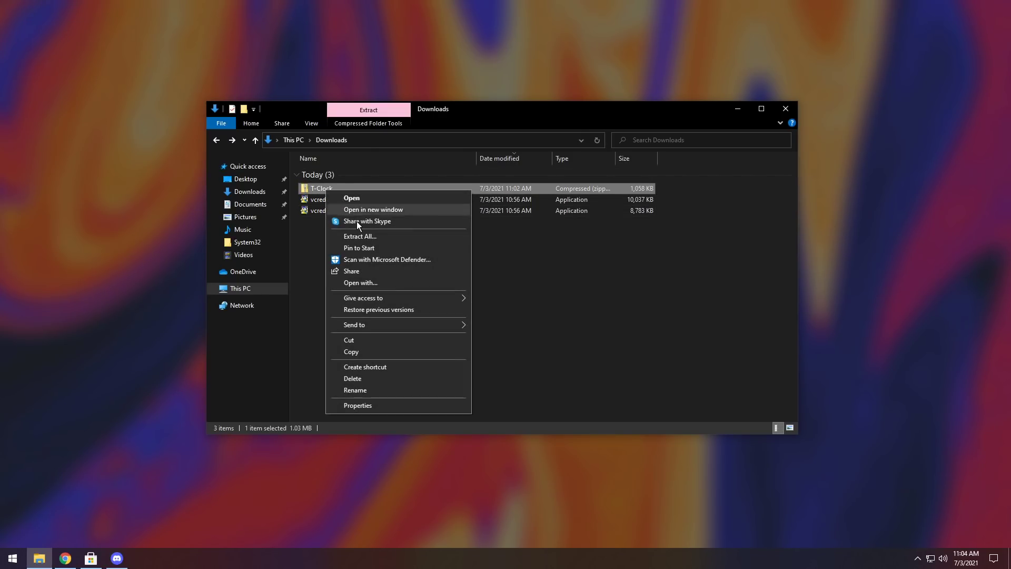
click(358, 236)
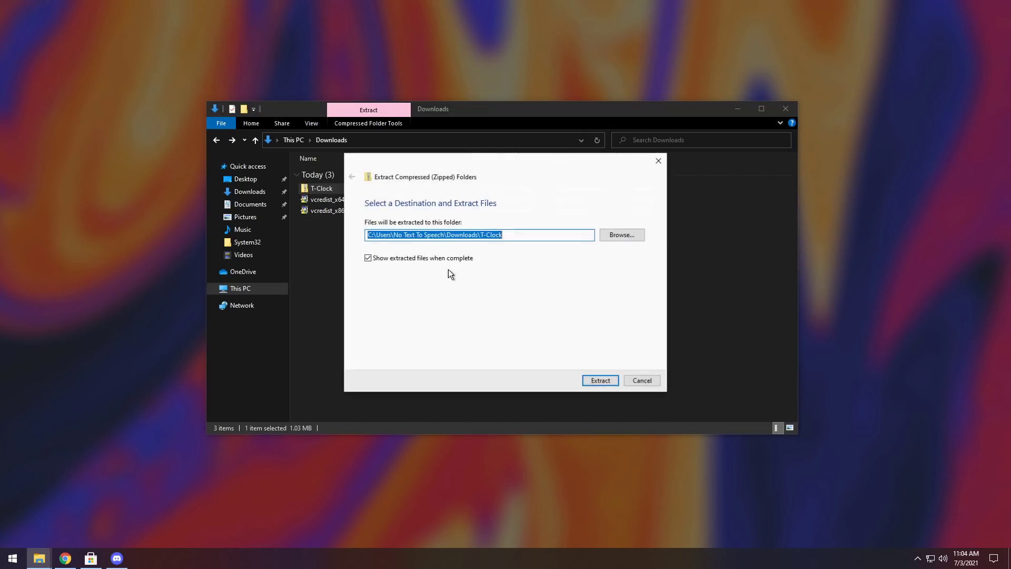
click(592, 379)
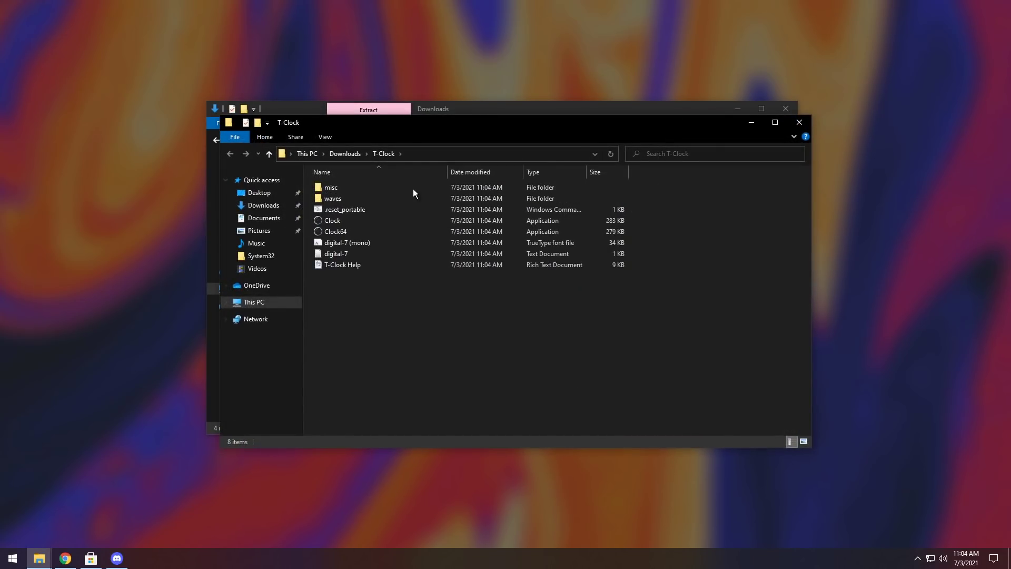
- Position the new T-Clock folder window over the Downloads window
drag(410, 121, 397, 99)
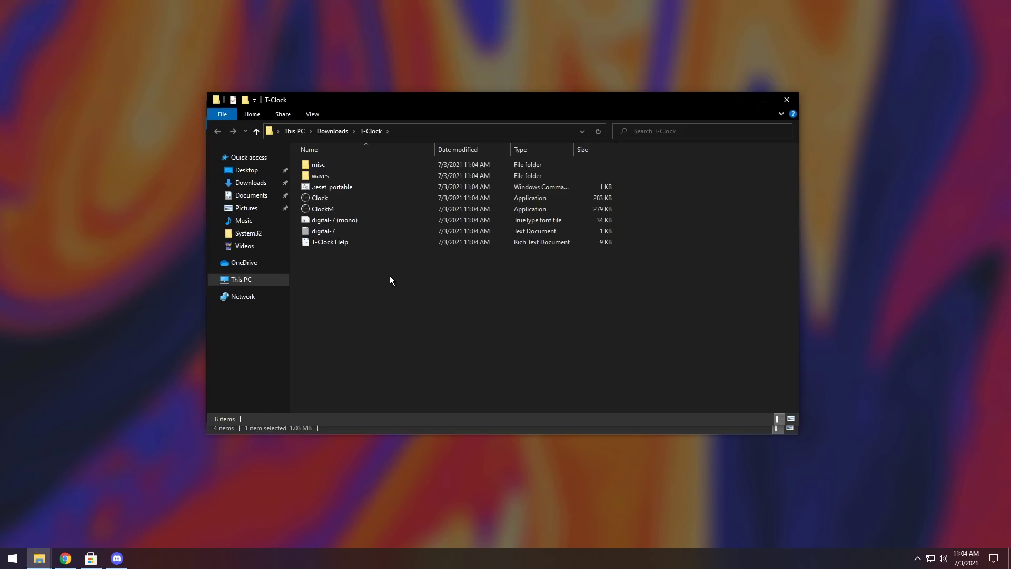
drag(406, 98, 411, 319)
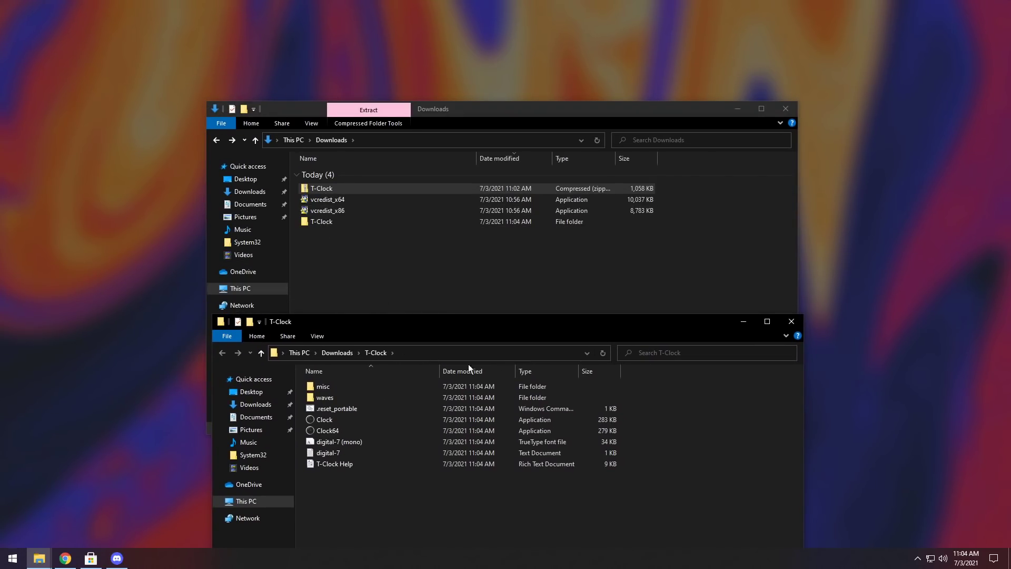
drag(510, 317, 512, 120)
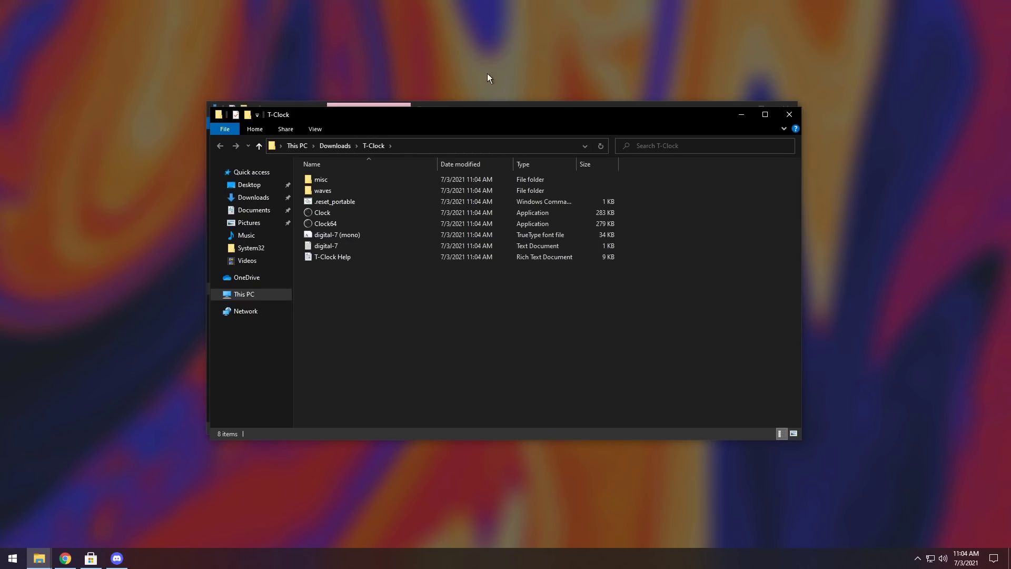
- Launch RoundedTB from Start's Recently added list and bring up its tray icon menu
click(13, 558)
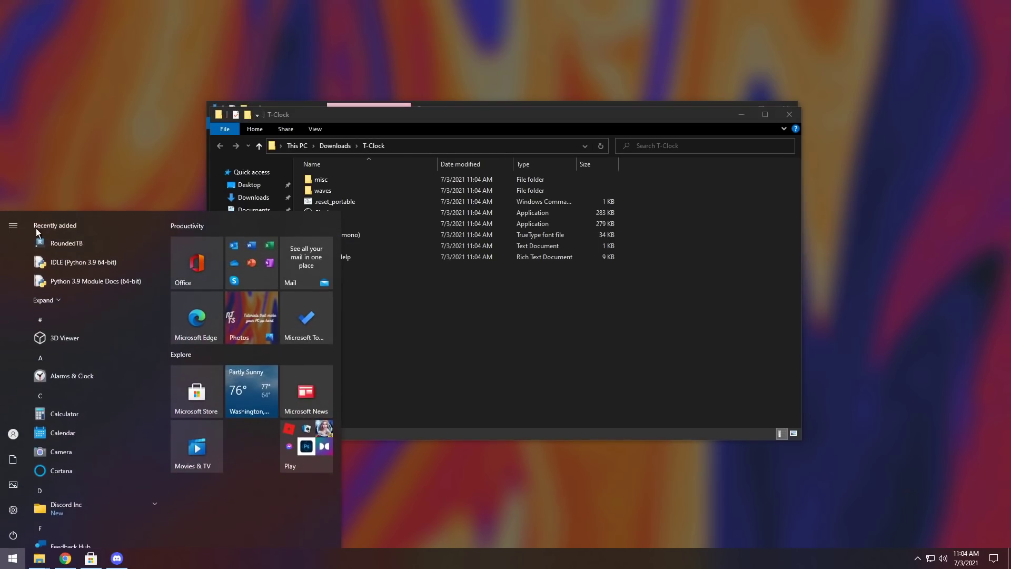
click(68, 245)
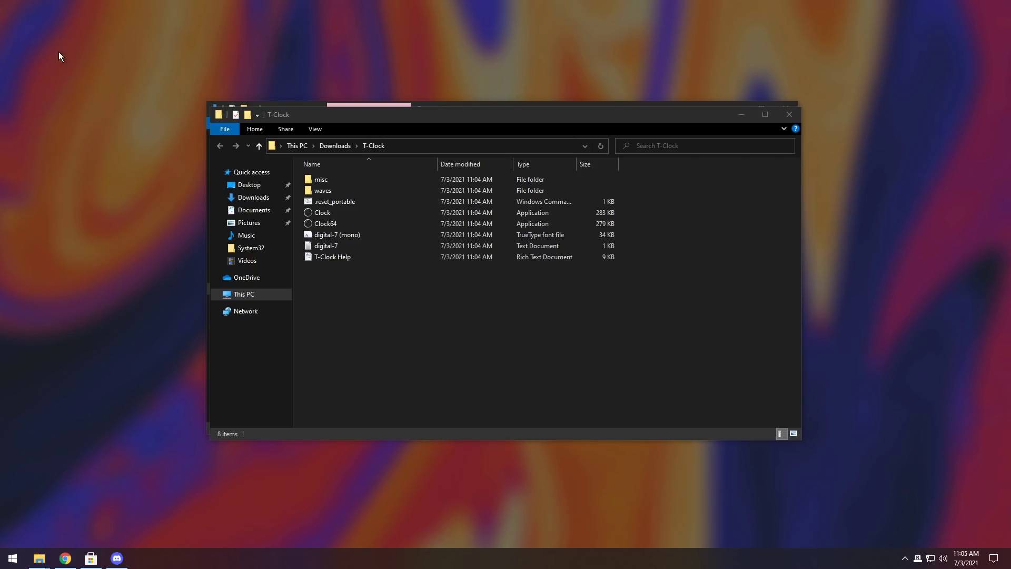
right_click(918, 559)
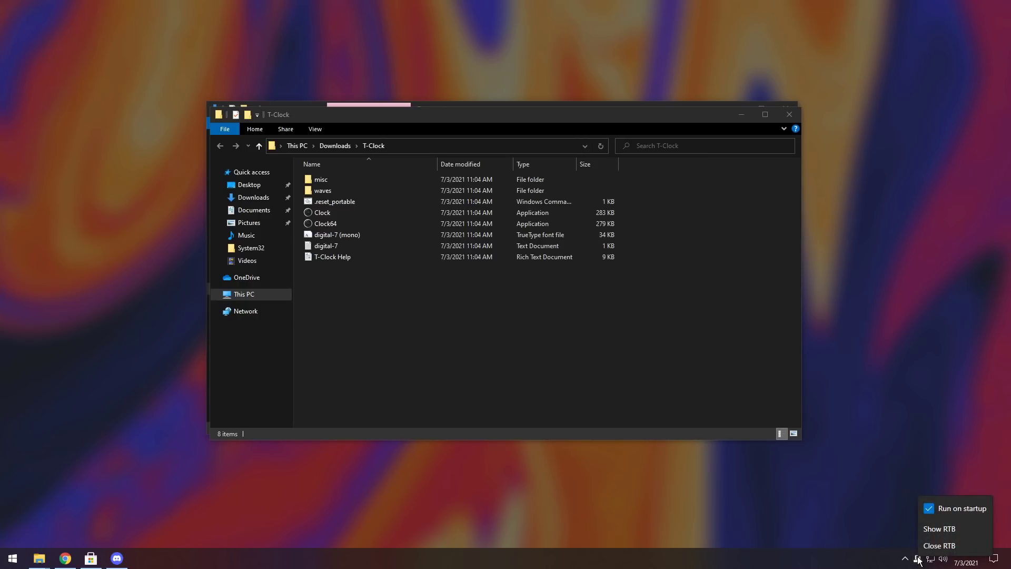
- Show the RoundedTB settings window and apply a taskbar margin of 3
click(941, 529)
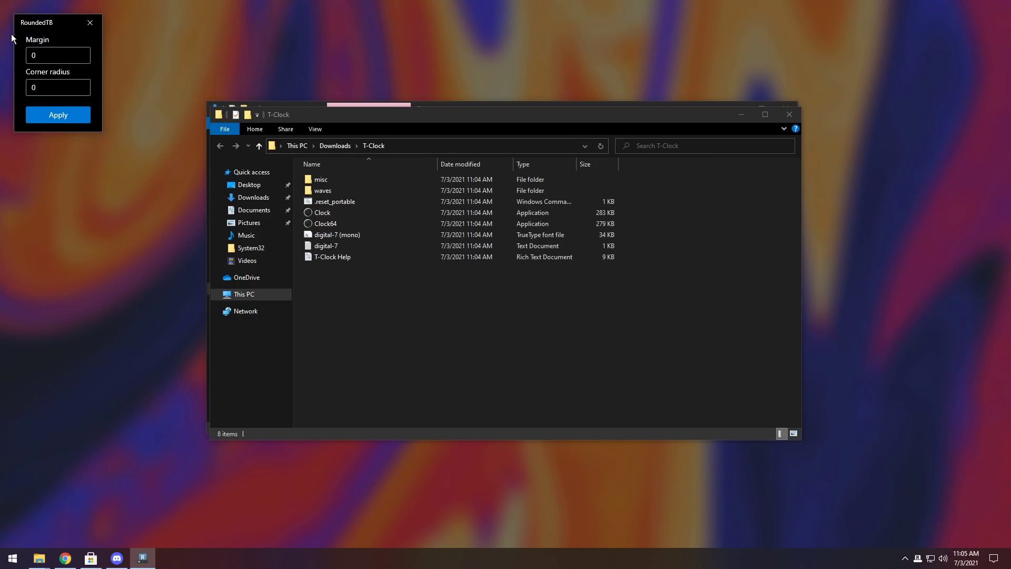
drag(33, 20, 123, 155)
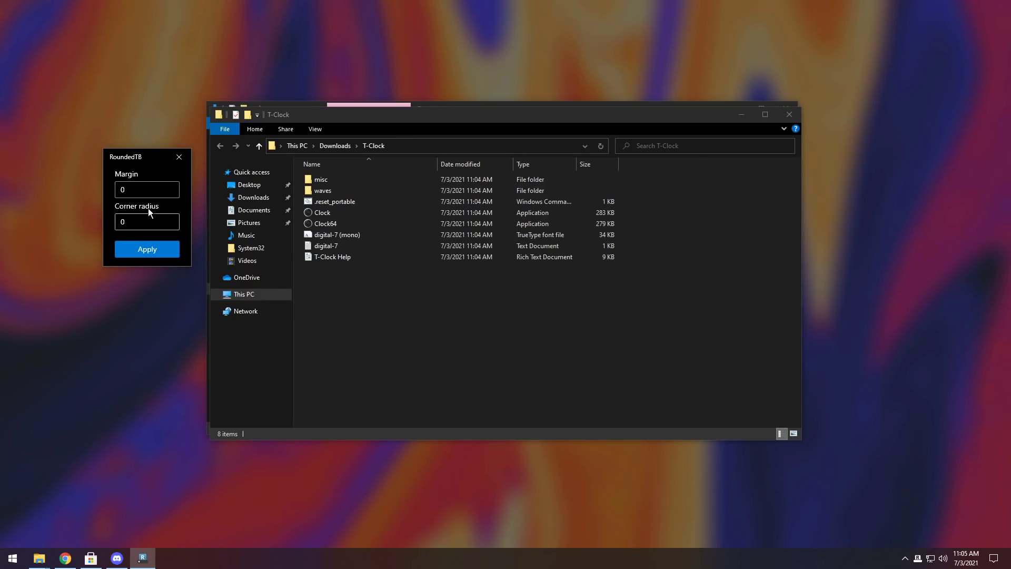
click(146, 190)
click(137, 252)
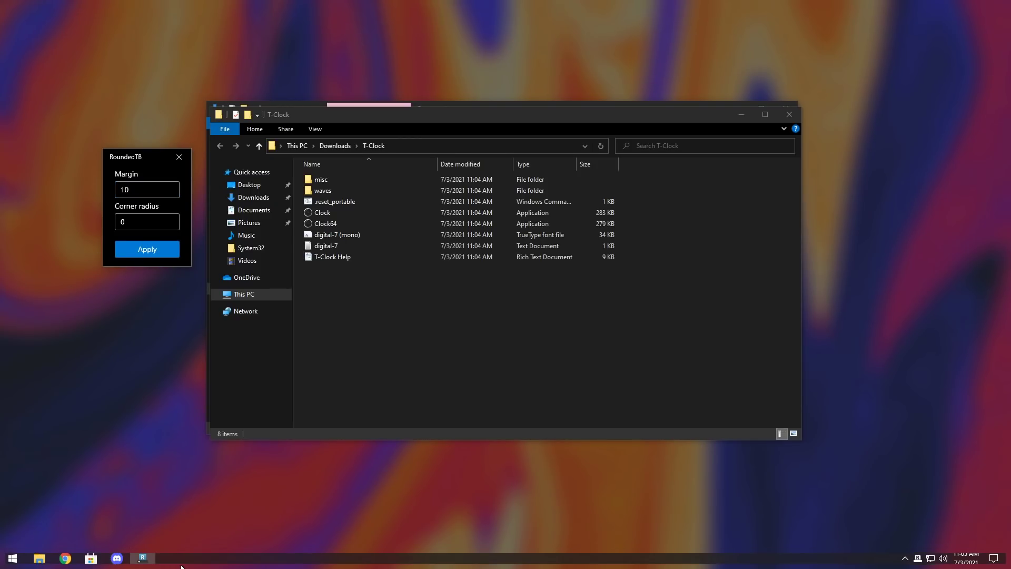
click(128, 189)
text(2)
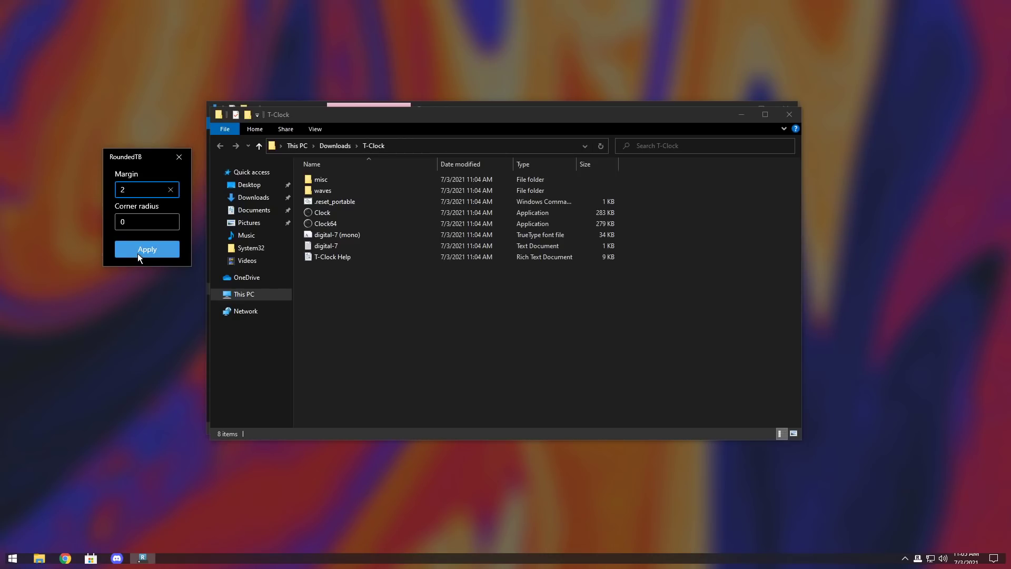
click(138, 254)
click(122, 189)
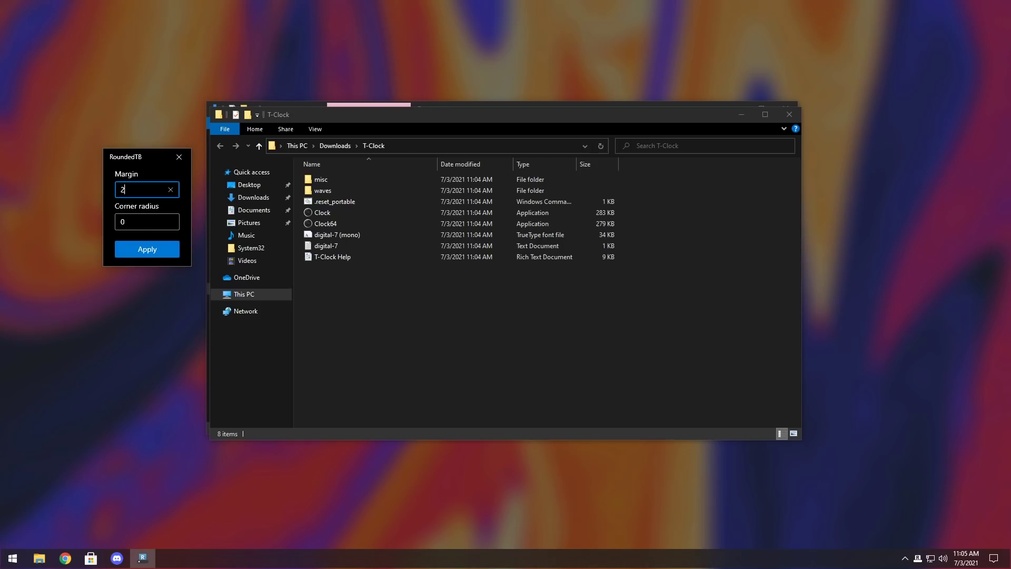
text(3)
click(138, 252)
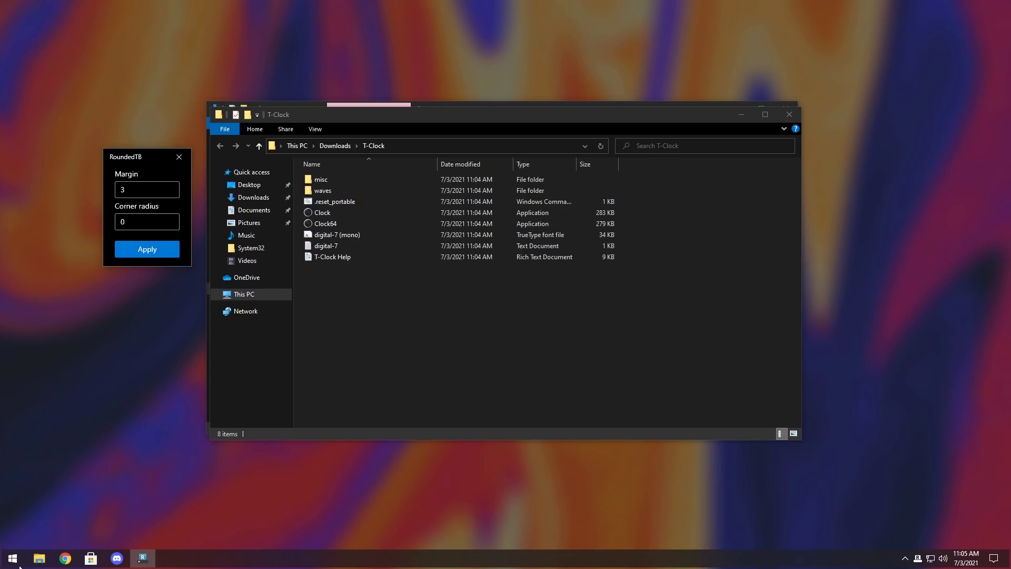
- Apply a taskbar corner radius of 5
click(135, 228)
text(1)
click(146, 249)
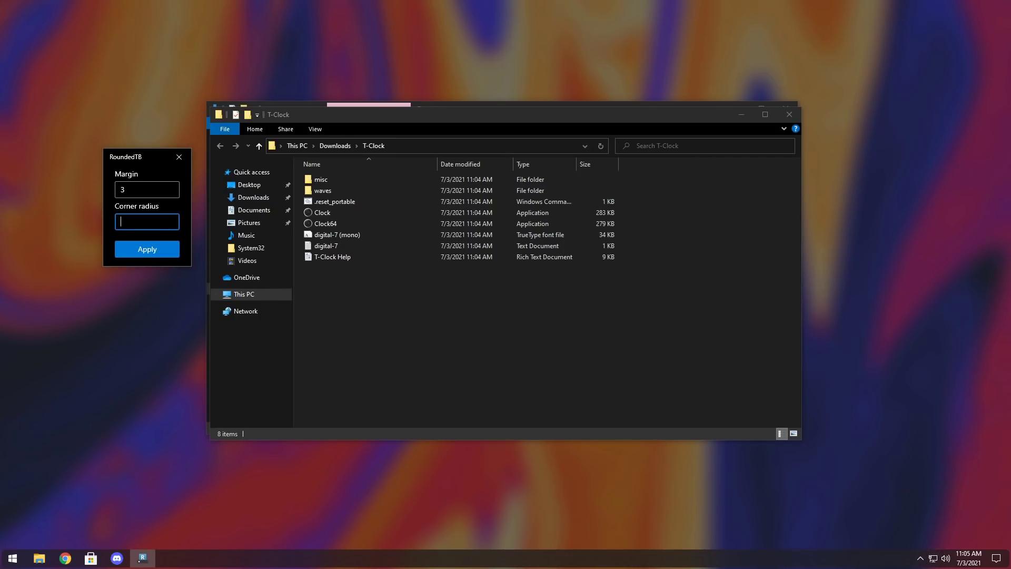
click(143, 250)
- Run Clock64 from the T-Clock folder so T-Clock takes over the taskbar clock
click(179, 156)
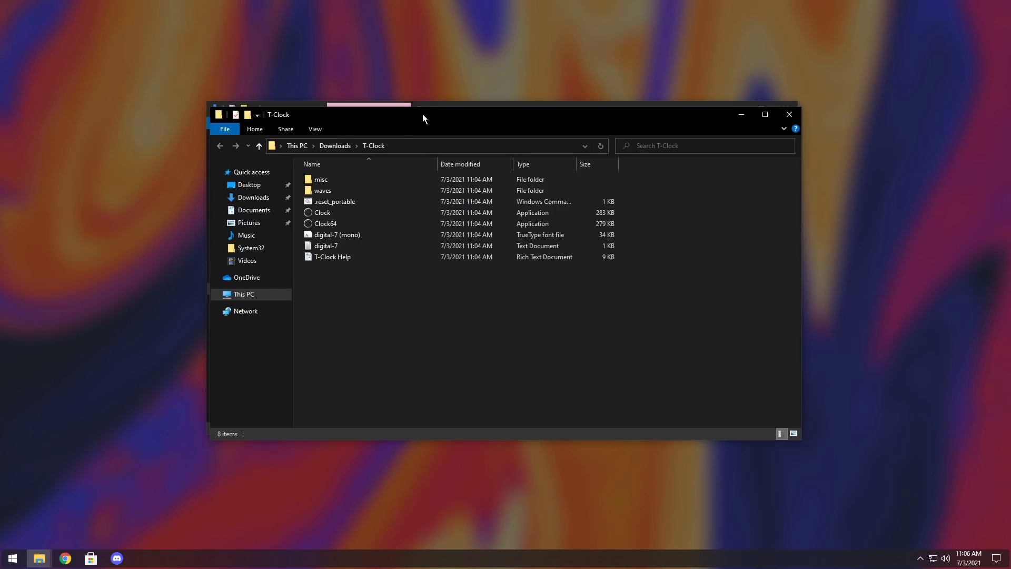
mouse_move(422, 114)
mouse_down()
mouse_move(362, 152)
mouse_move(444, 97)
mouse_move(420, 111)
mouse_up()
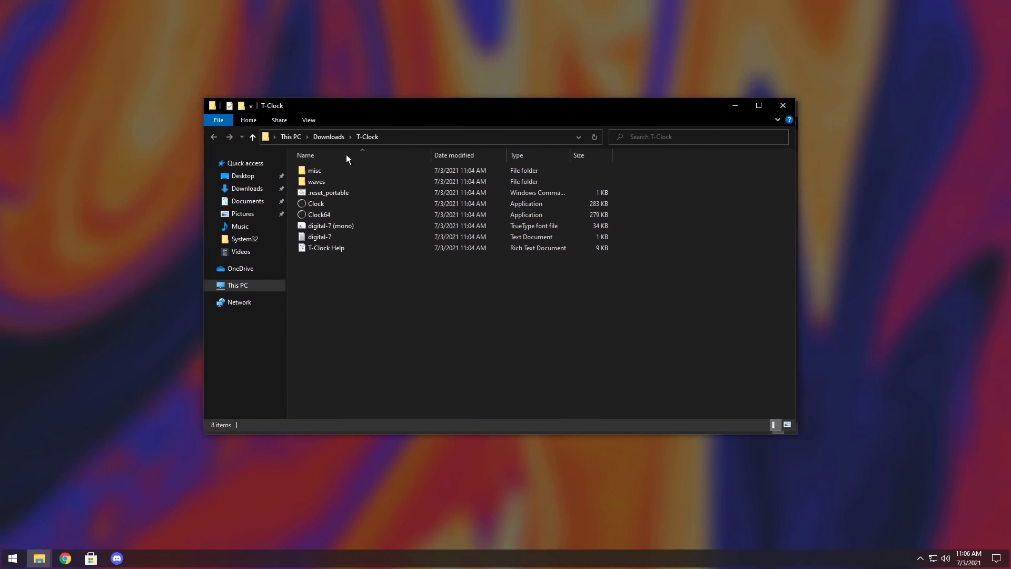
click(316, 216)
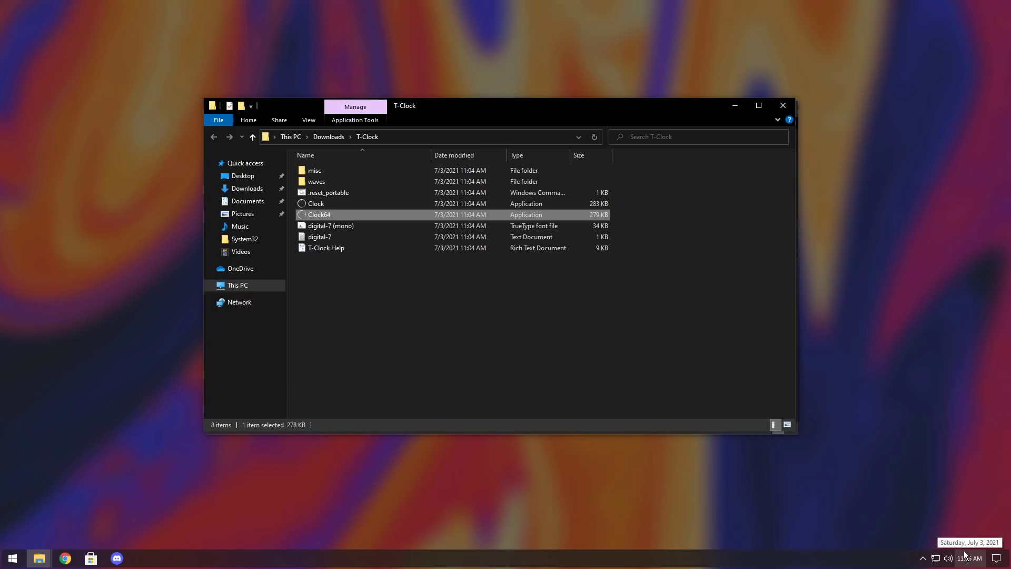
mouse_move(967, 559)
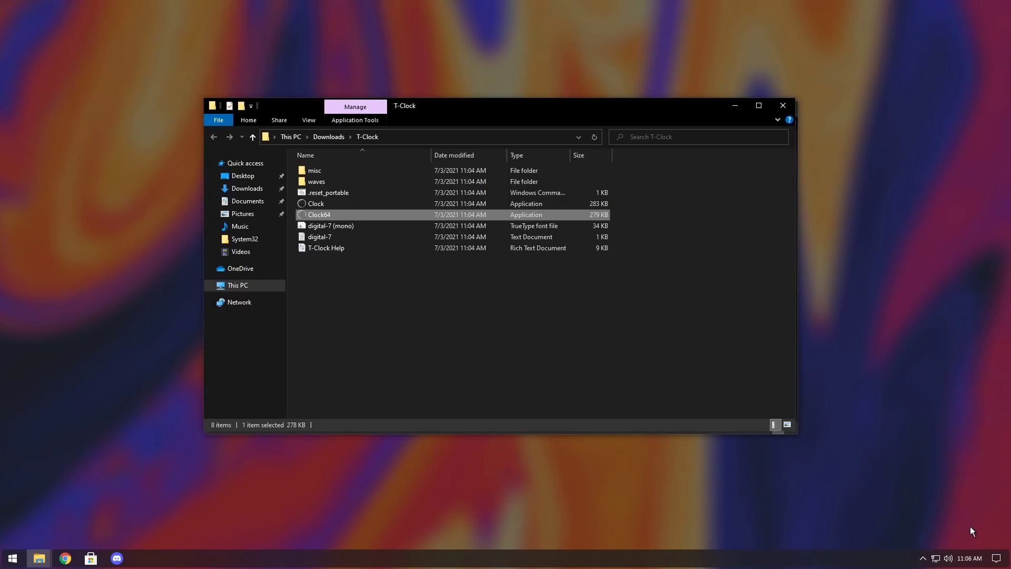
- Open T-Clock Options on the Time Format tab, centred on a cleared desktop
right_click(968, 560)
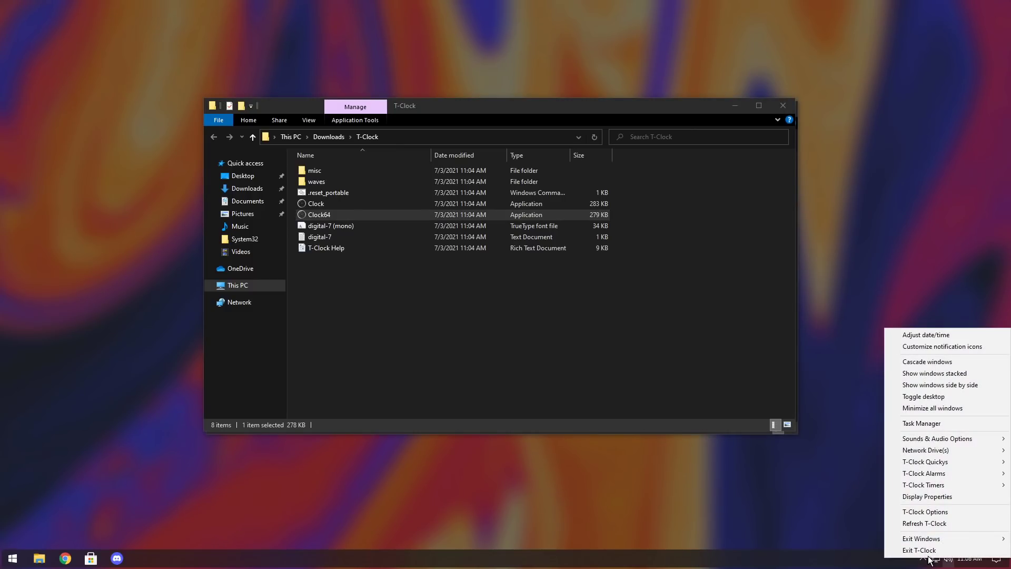
click(935, 516)
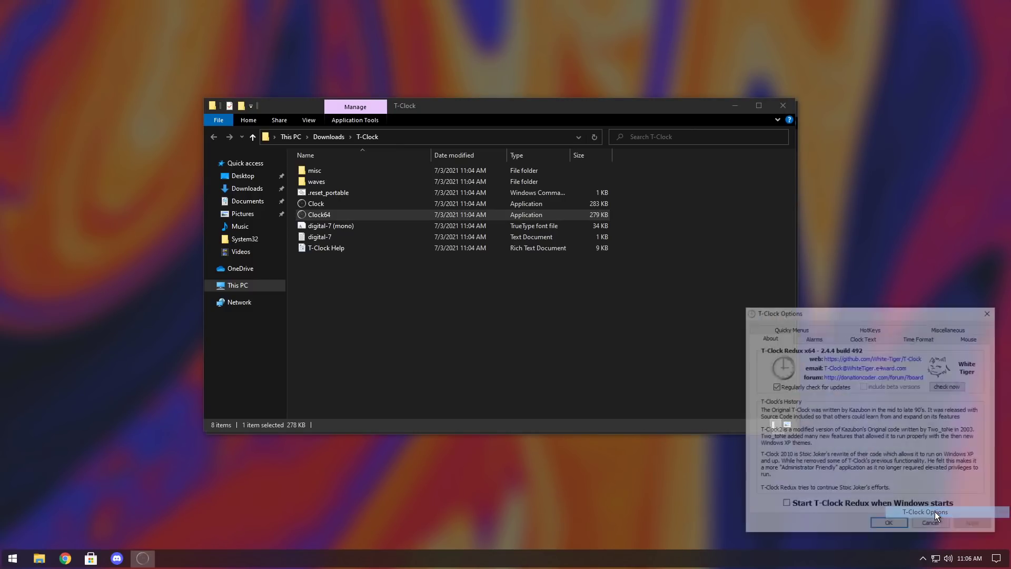
drag(841, 310, 474, 181)
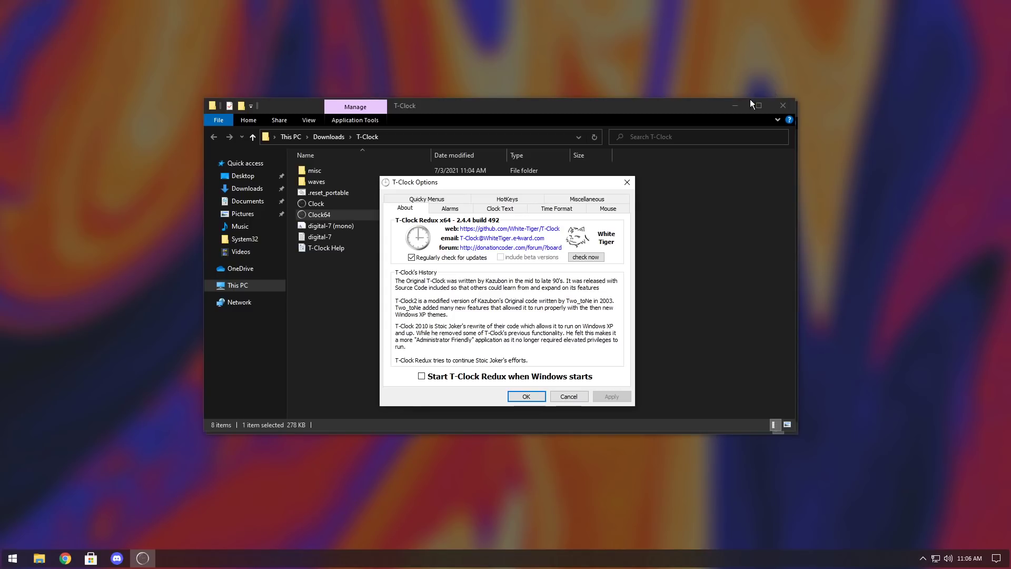
click(736, 105)
click(736, 105)
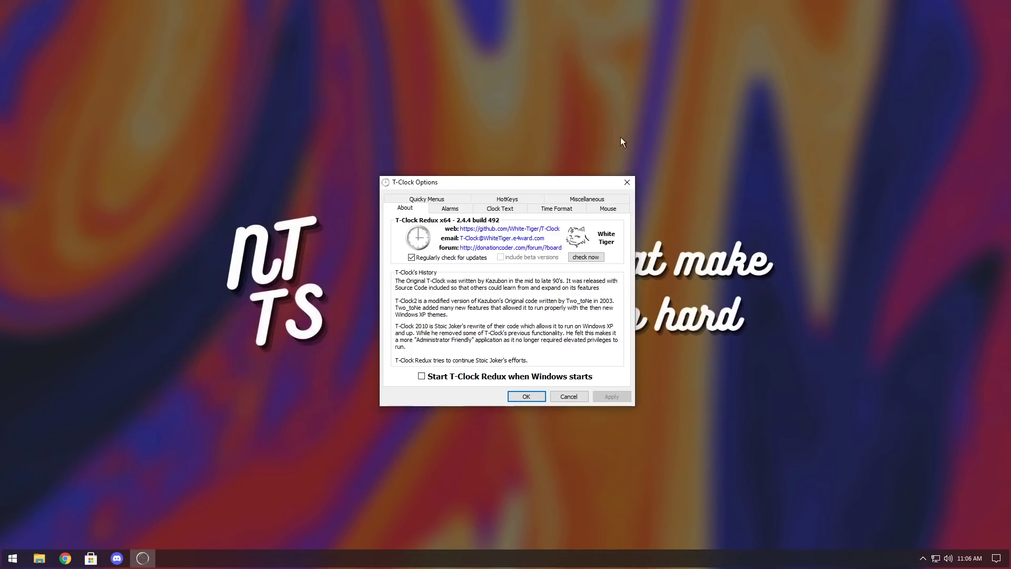
click(551, 208)
drag(466, 183, 454, 174)
- Clear month, day and year with New line kept, and apply the h:nn tt format
click(394, 245)
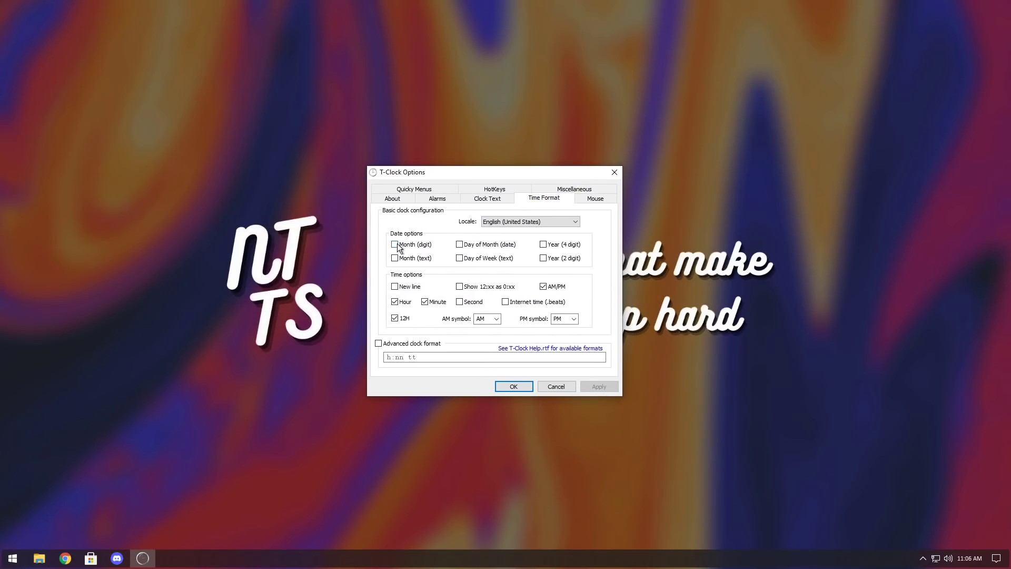
click(394, 286)
click(460, 245)
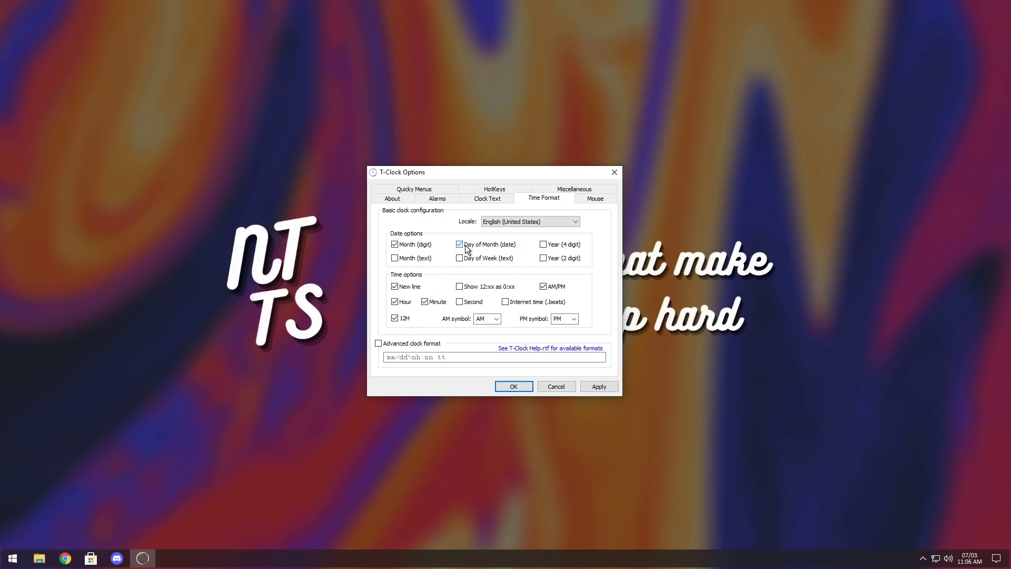
click(543, 245)
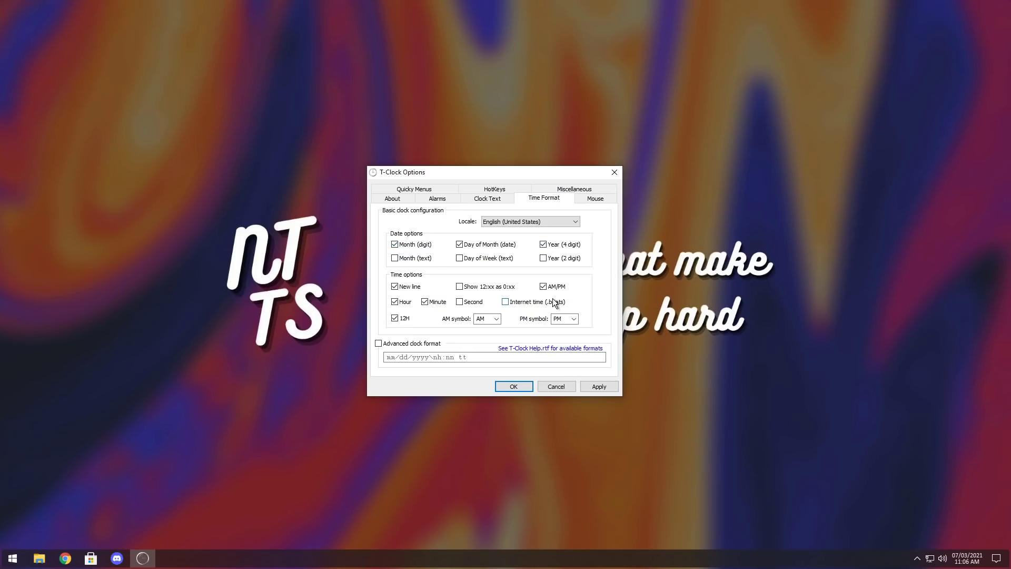
click(395, 244)
click(459, 244)
click(543, 245)
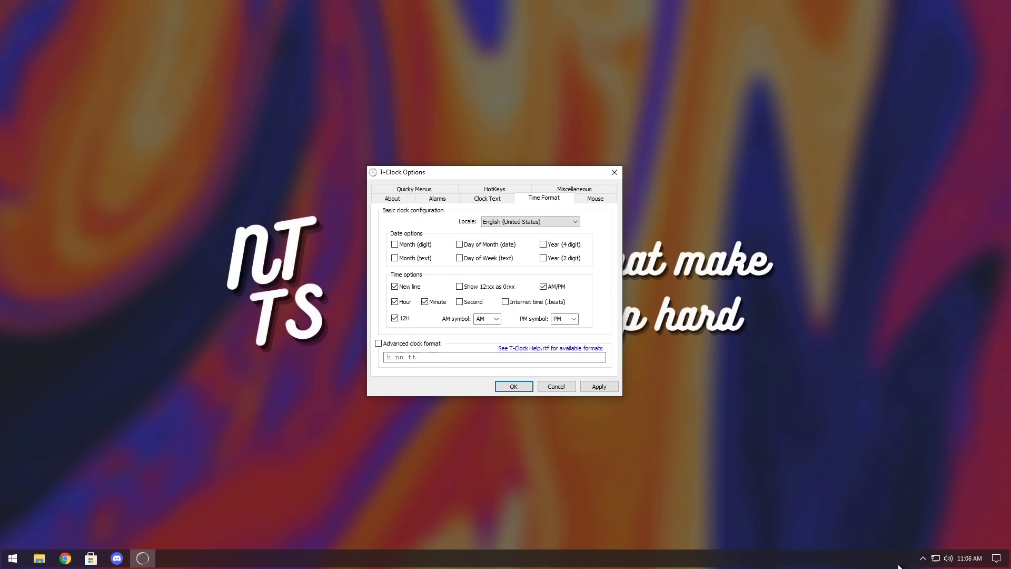
click(589, 386)
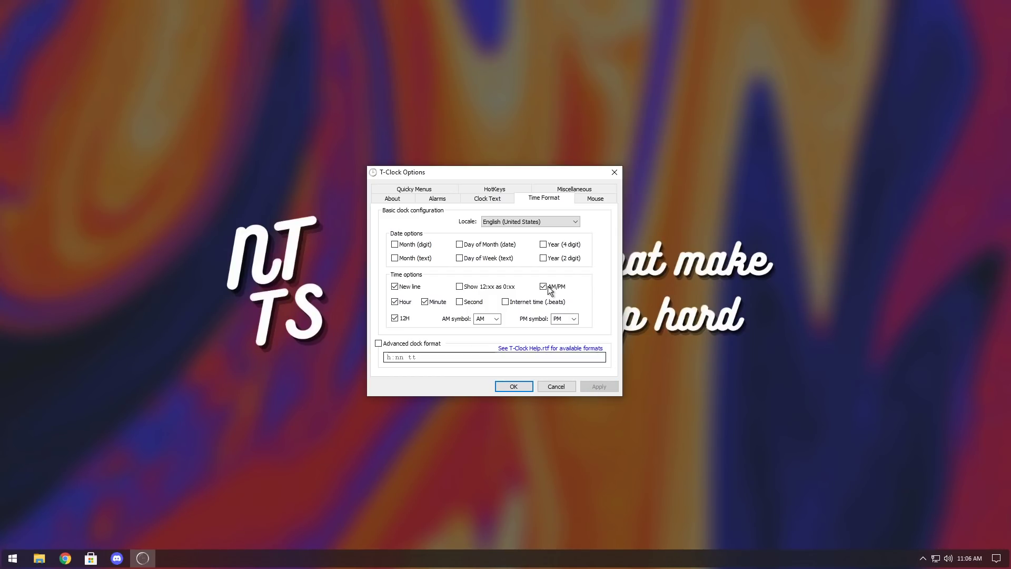
- On the Clock Text tab, set the clock font to Segoe UI
click(490, 198)
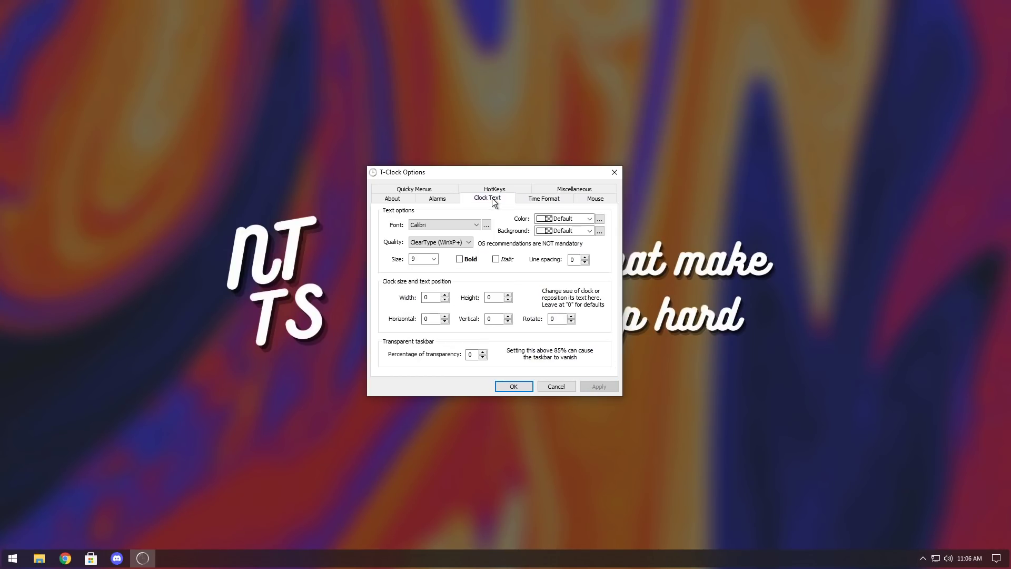
click(476, 226)
click(474, 227)
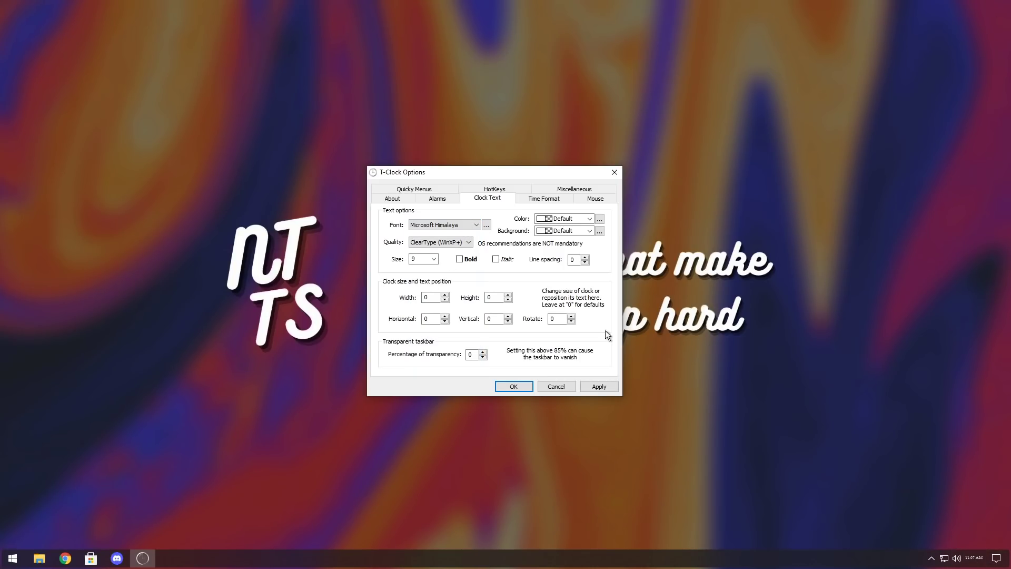
click(450, 225)
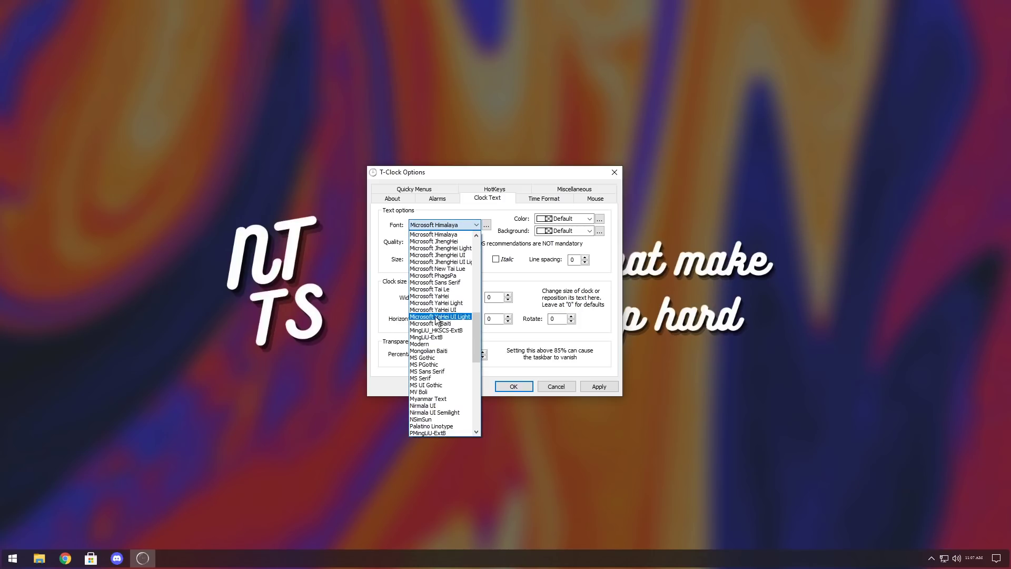
scroll(432, 333, up, 2)
scroll(432, 334, down, 3)
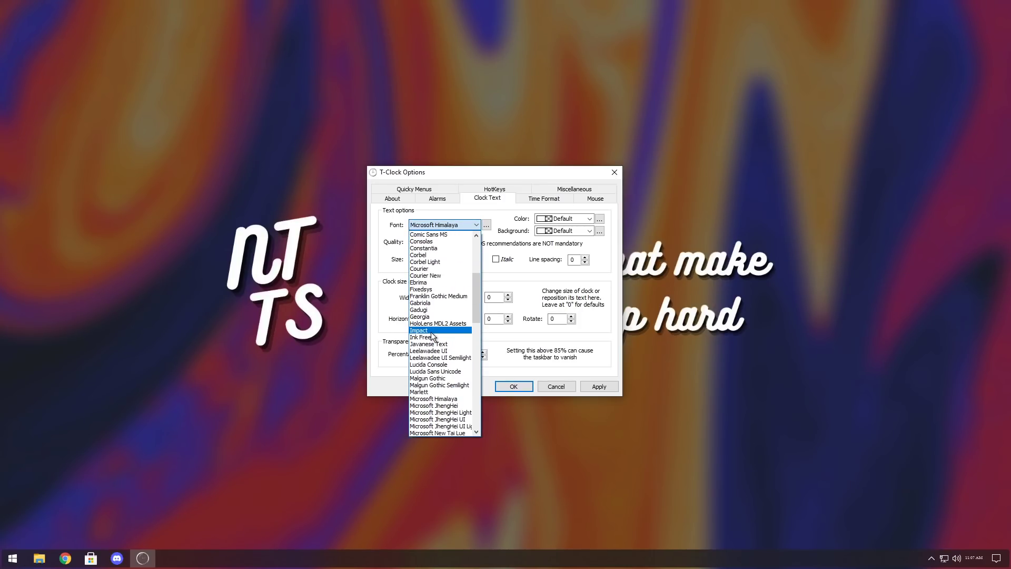
scroll(431, 334, down, 5)
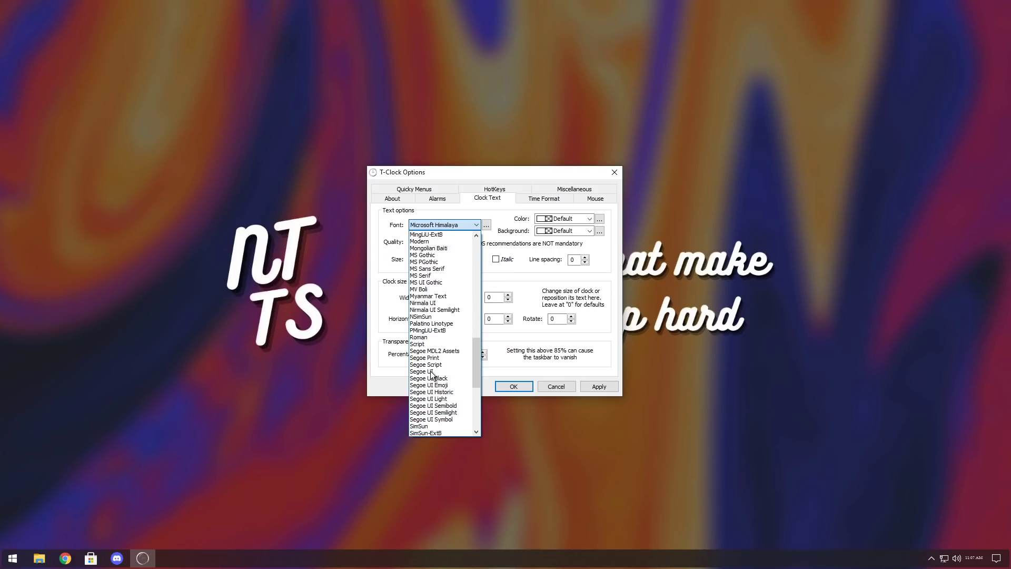
click(427, 370)
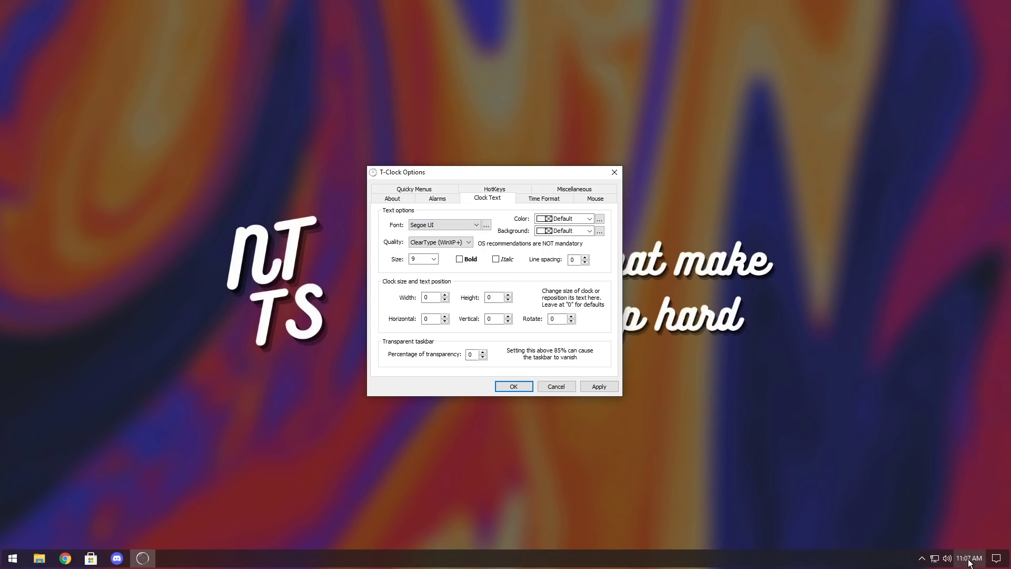
- Set the clock text size to 10 with bold turned off, and apply the changes
click(415, 259)
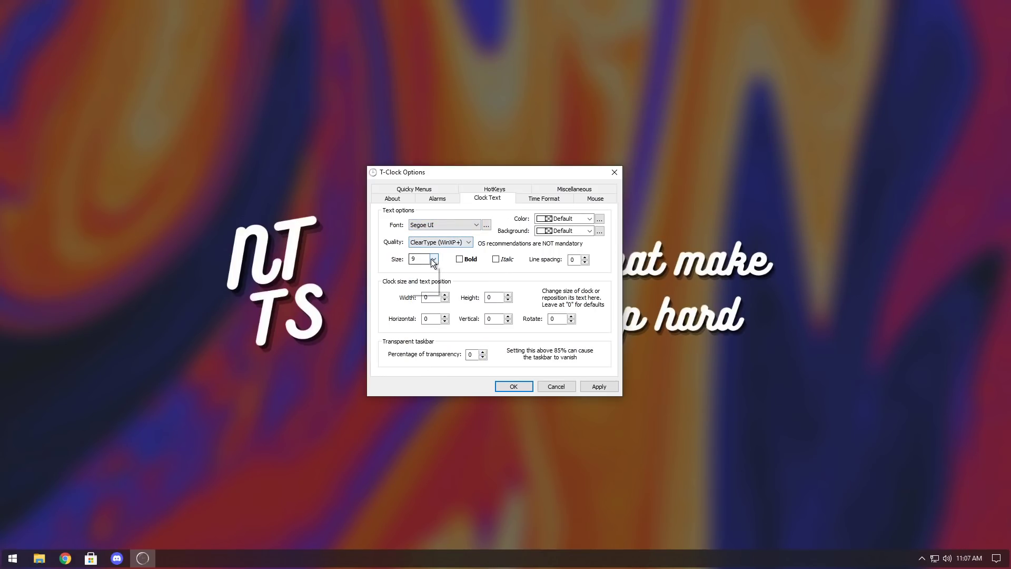
click(416, 316)
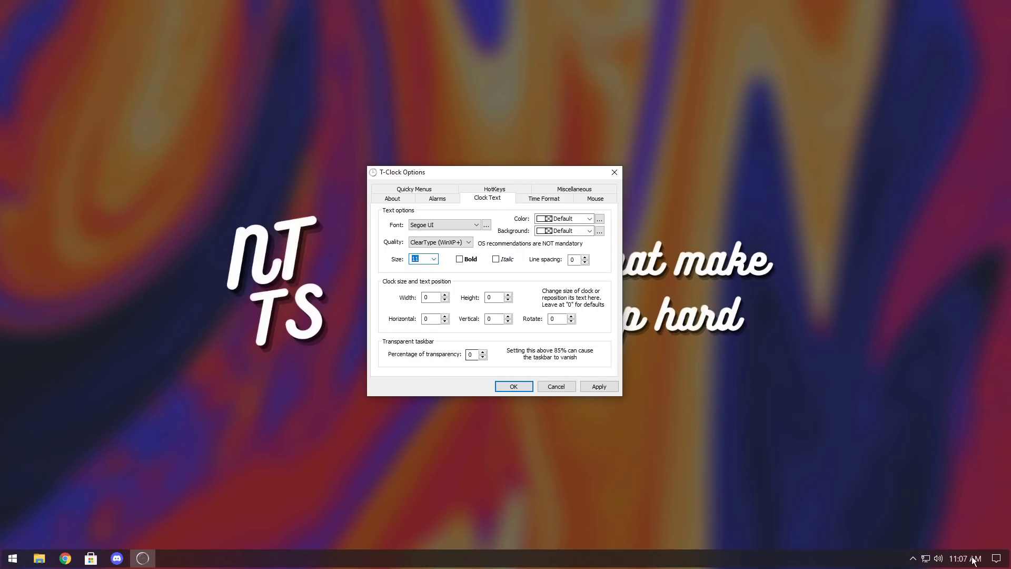
click(433, 257)
click(415, 307)
click(460, 261)
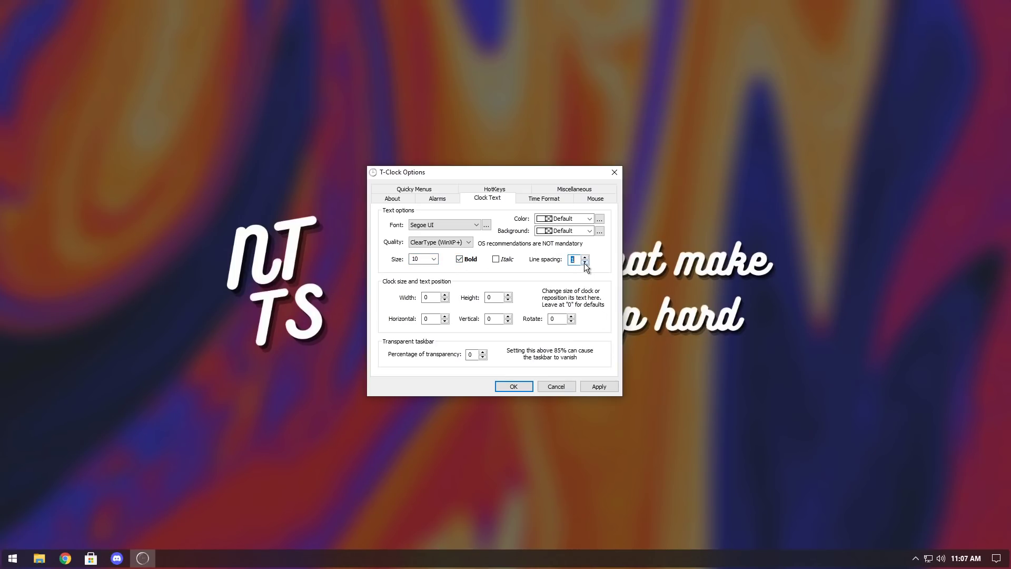
click(461, 260)
click(460, 260)
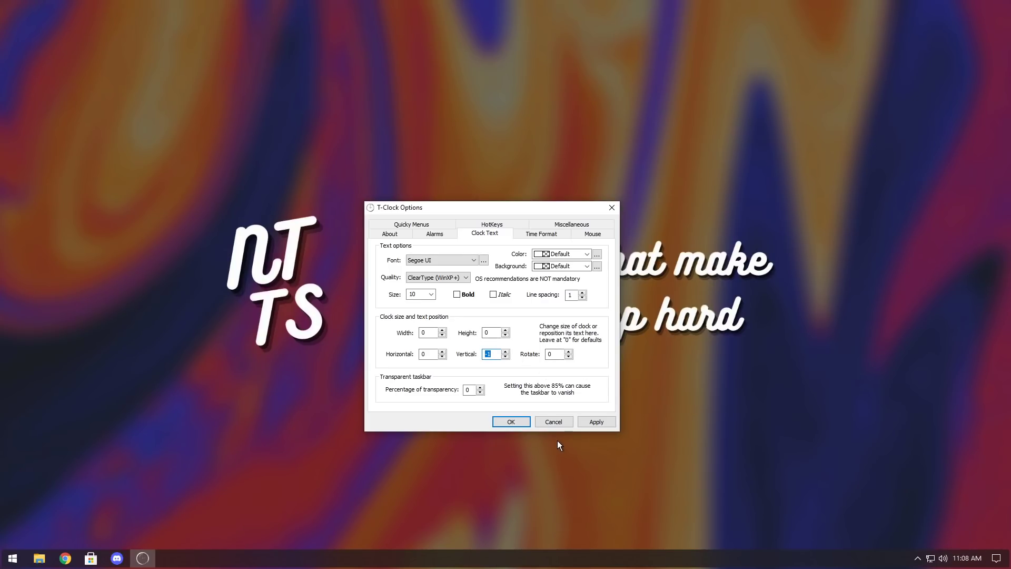
click(596, 421)
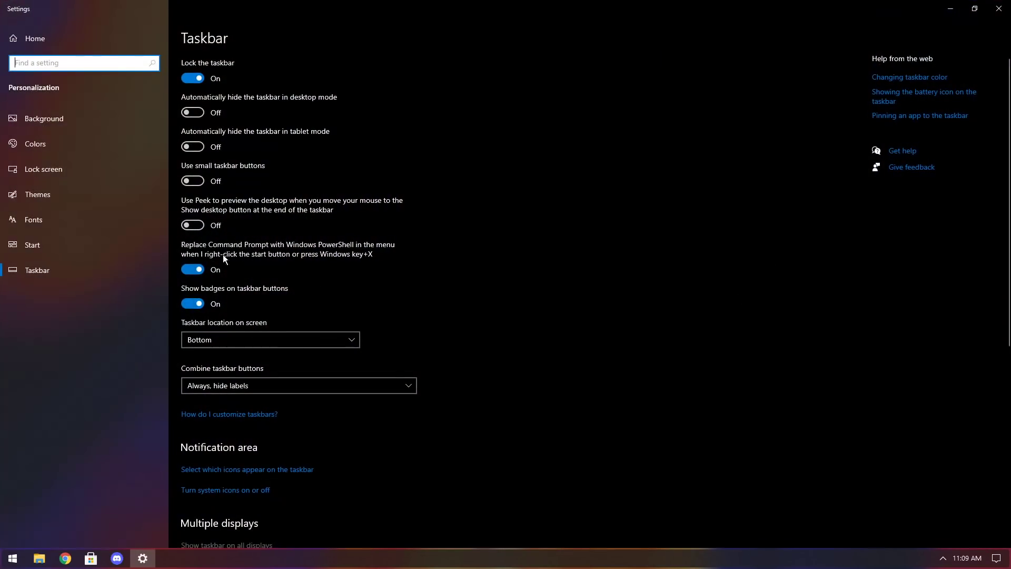
- Go to 'Turn system icons on or off' under the taskbar's Notification area settings
scroll(367, 378, down, 3)
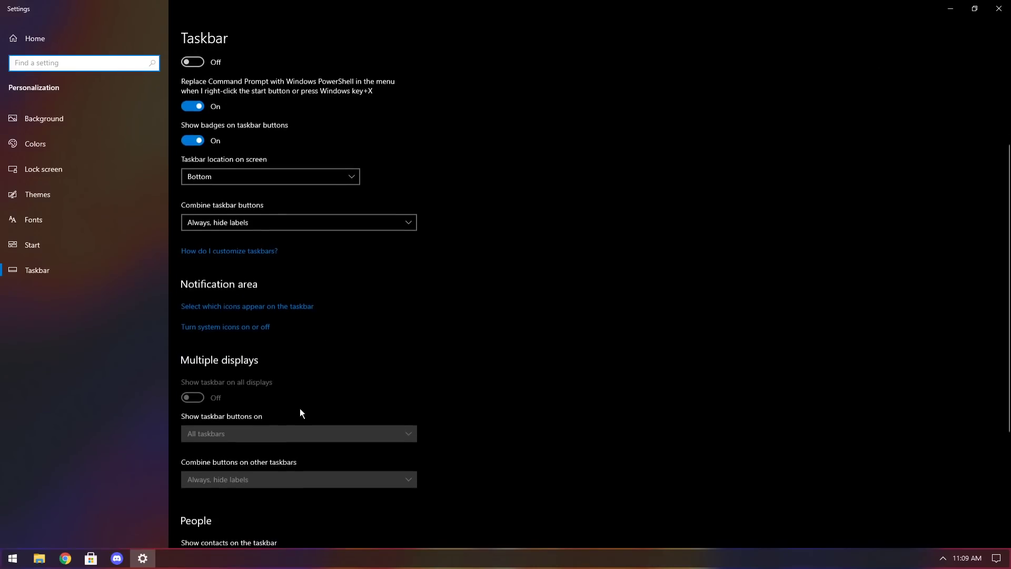
click(200, 327)
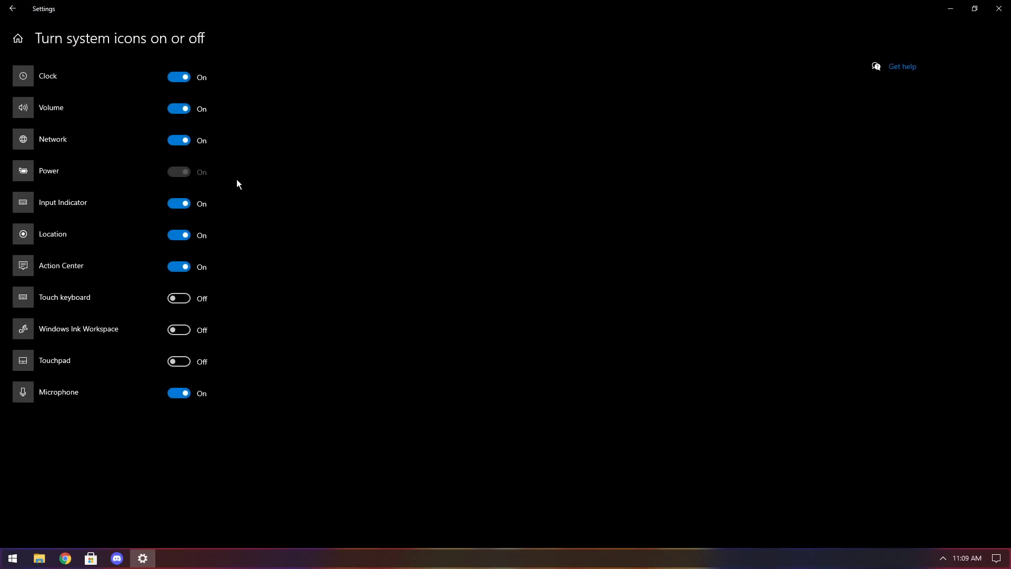
- Toggle the Clock system icon off and back on, then switch Action Center off
click(177, 80)
click(177, 80)
click(179, 266)
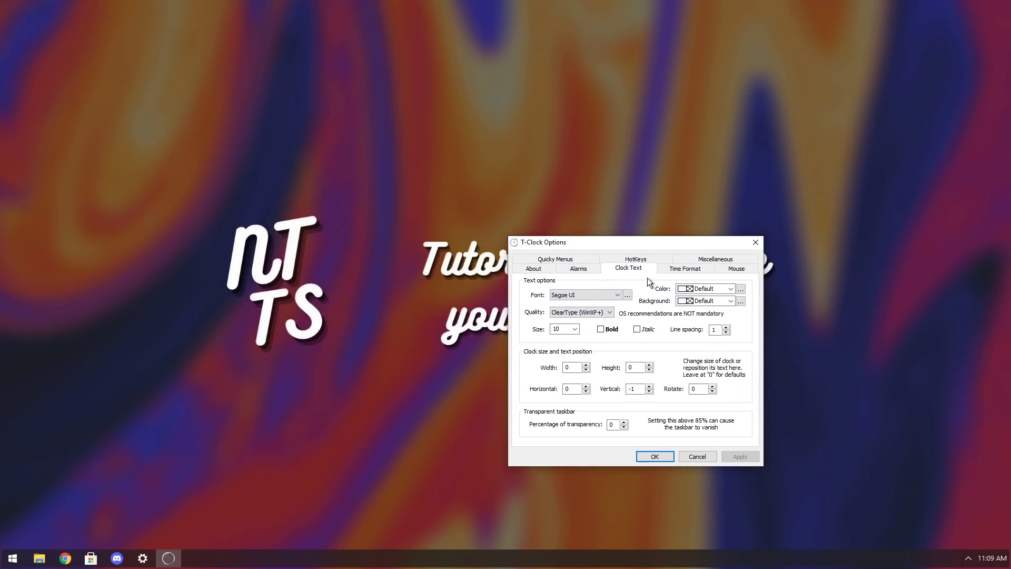
- Set T-Clock's Horizontal text offset to -4 and apply it
double_click(586, 391)
click(586, 384)
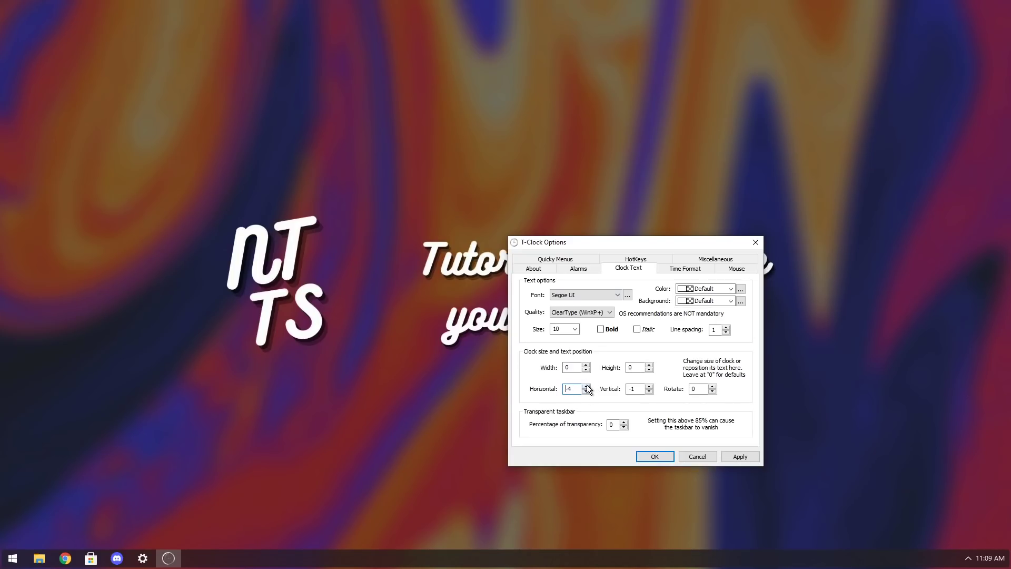
click(726, 456)
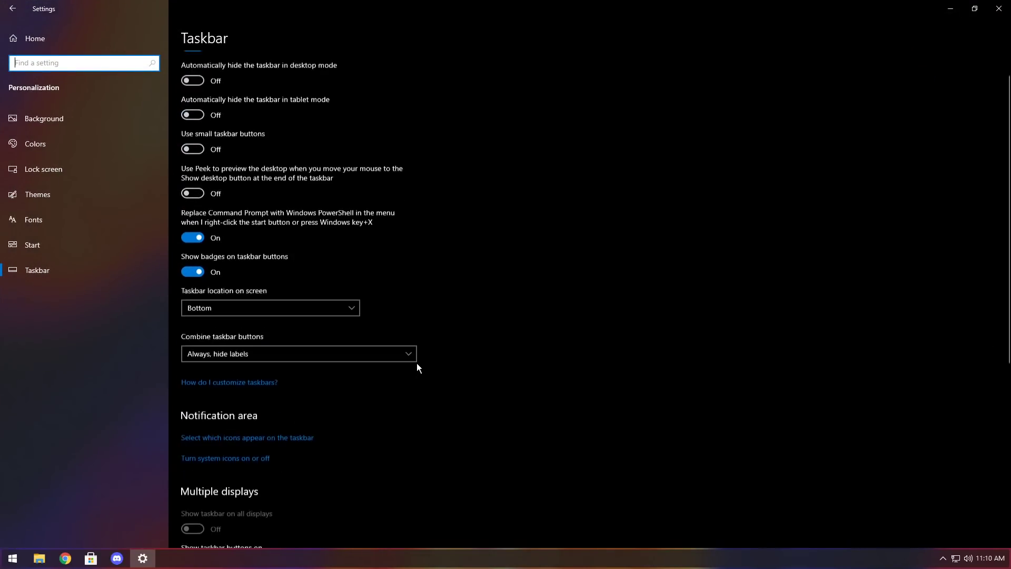
- Under 'Turn system icons on or off', switch Action Center back on
click(205, 327)
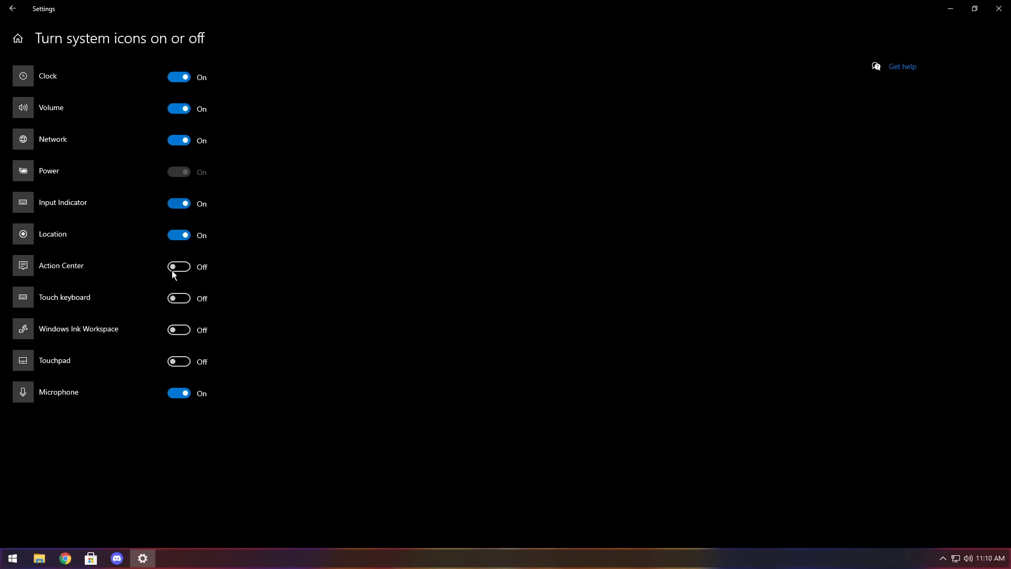
click(182, 268)
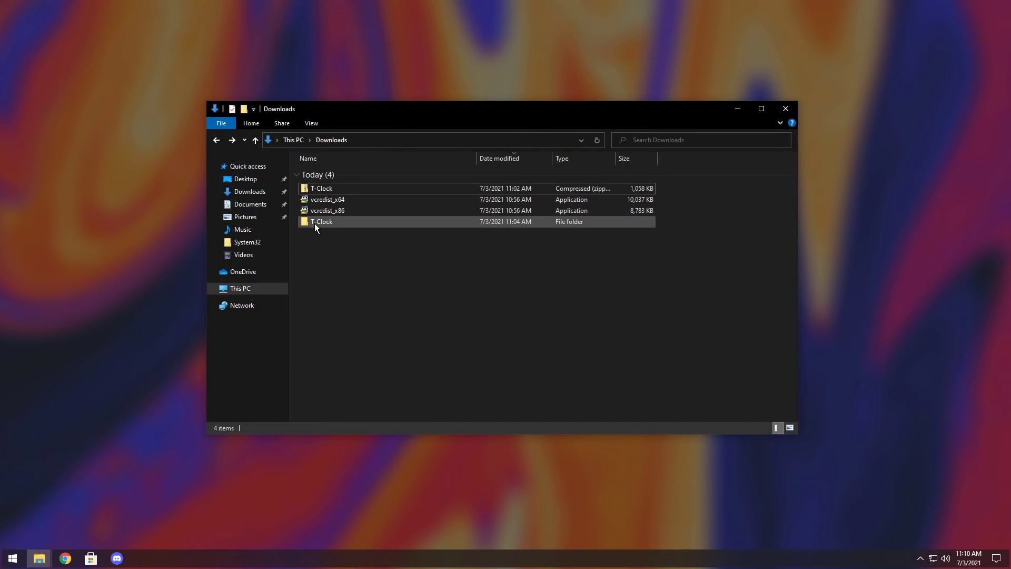
- Delete the T-Clock folder, the T-Clock zip, and the vcredist_x64 and vcredist_x86 installers
click(314, 222)
key(Delete)
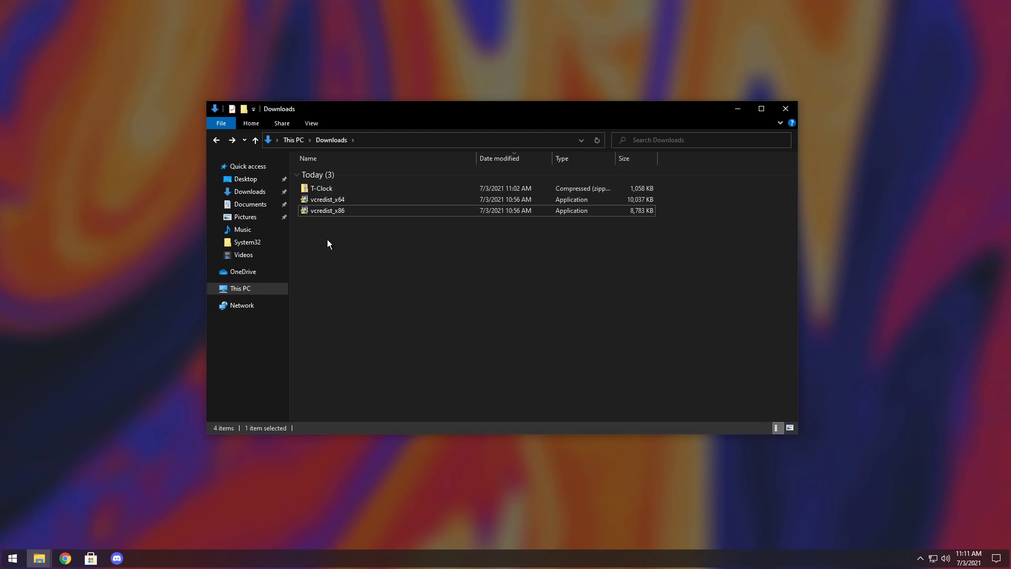
click(345, 191)
key(Delete)
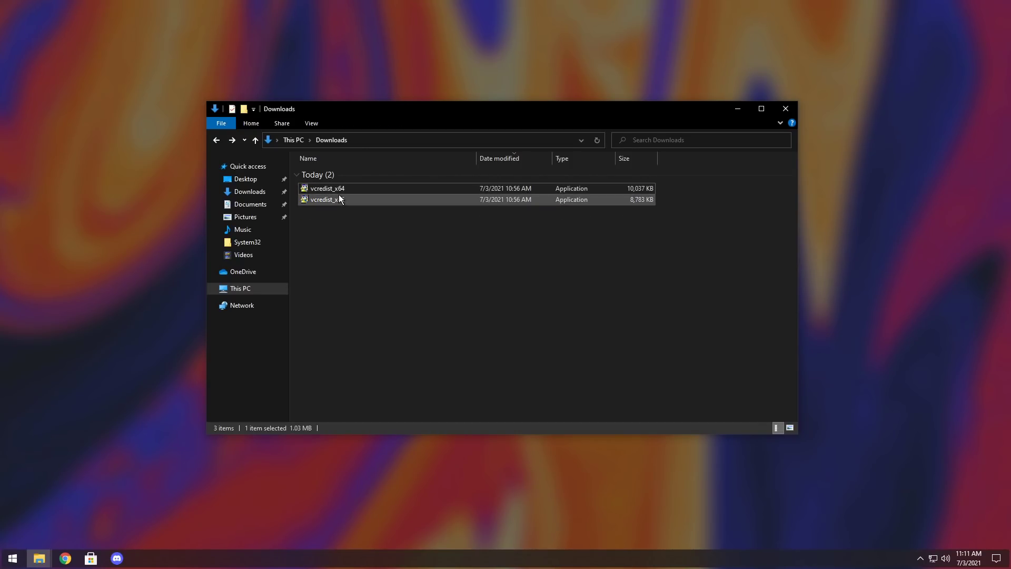
click(327, 189)
key(Delete)
key(Delete)
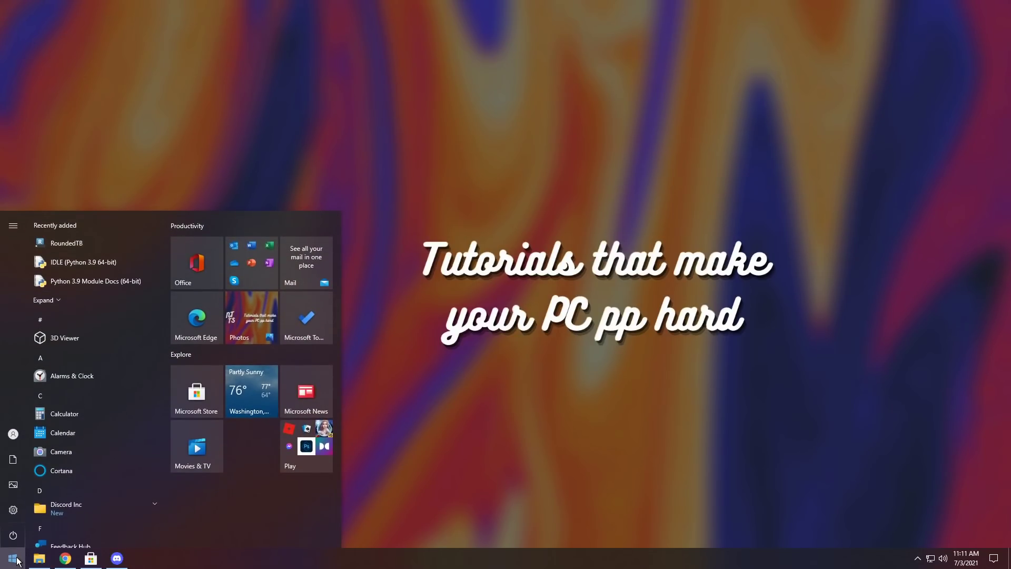
- Search 'add' in Start and launch Add or remove programs
text(add)
key(Return)
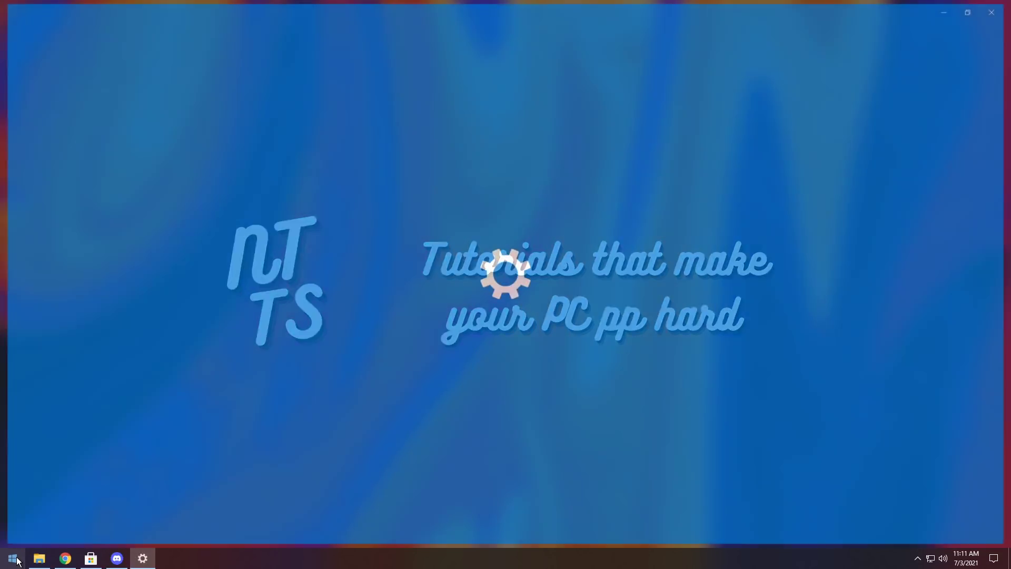
- Search 'round' in Apps & features and uninstall RoundedTB, confirming the prompt
text(round)
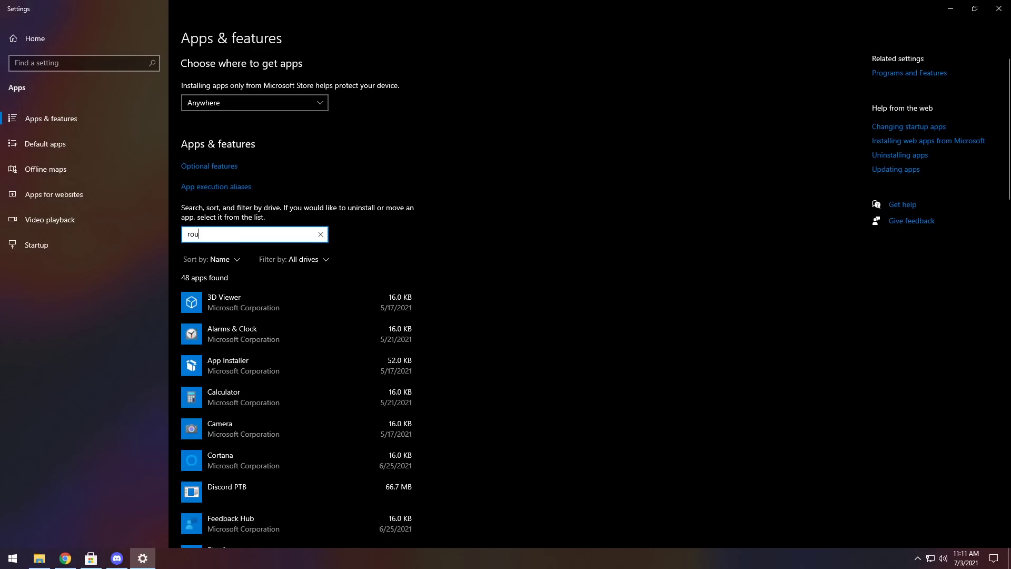
click(280, 301)
click(384, 346)
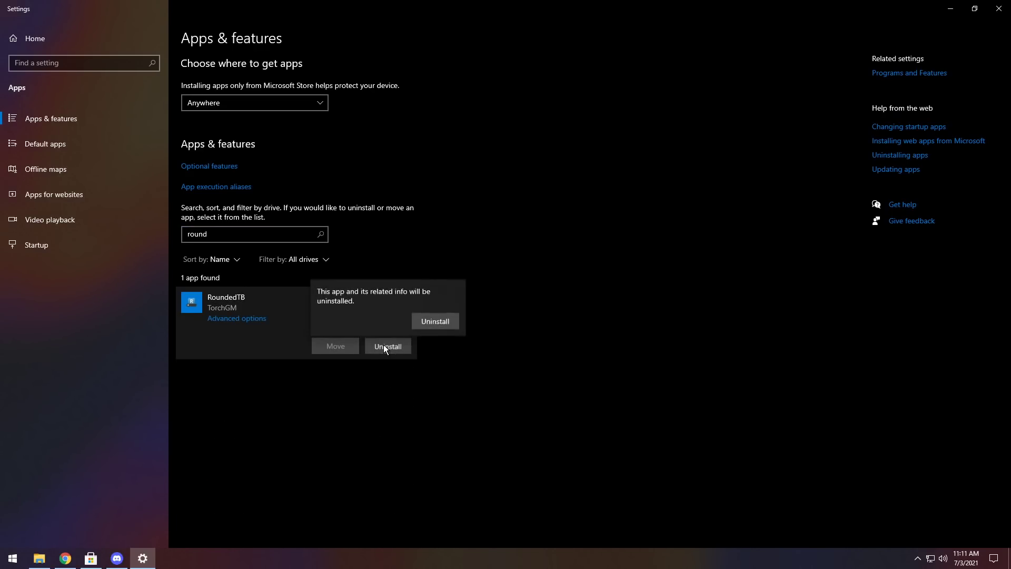
click(434, 323)
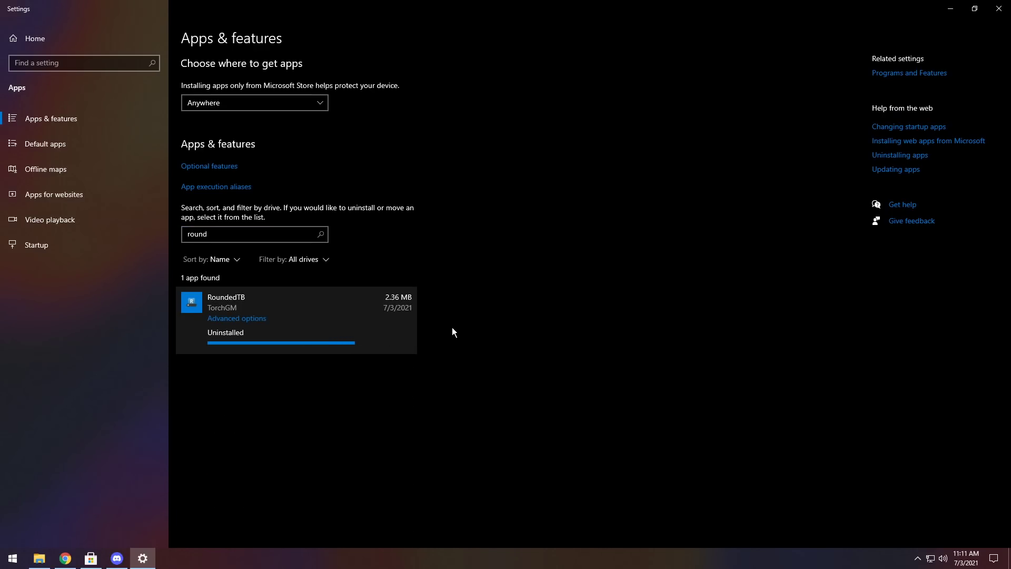